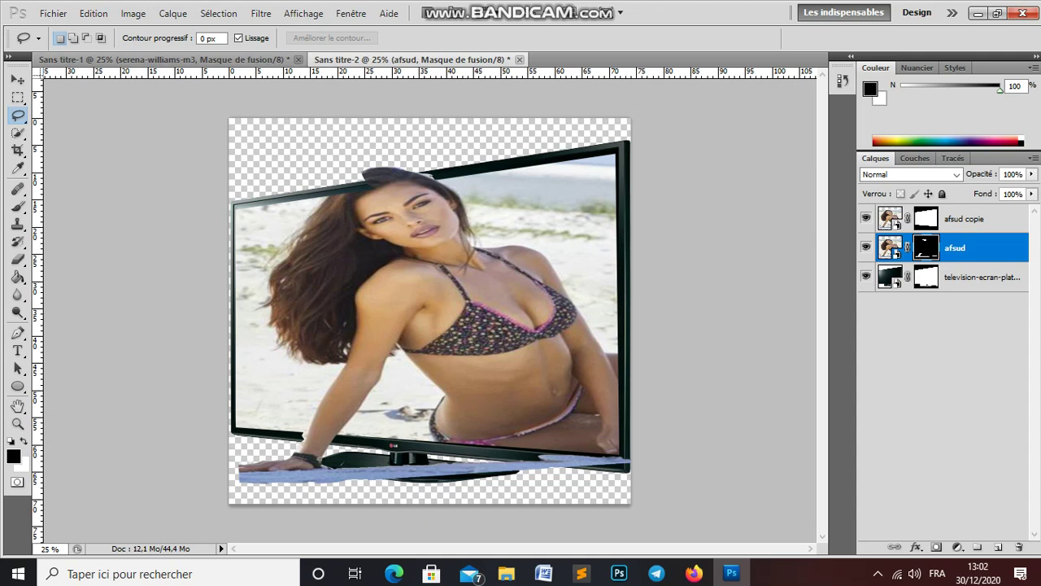
- Switch to the Sans titre-1 document showing the tennis player bursting out of the TV
{"action": "left_click", "coordinate": [187, 59]}
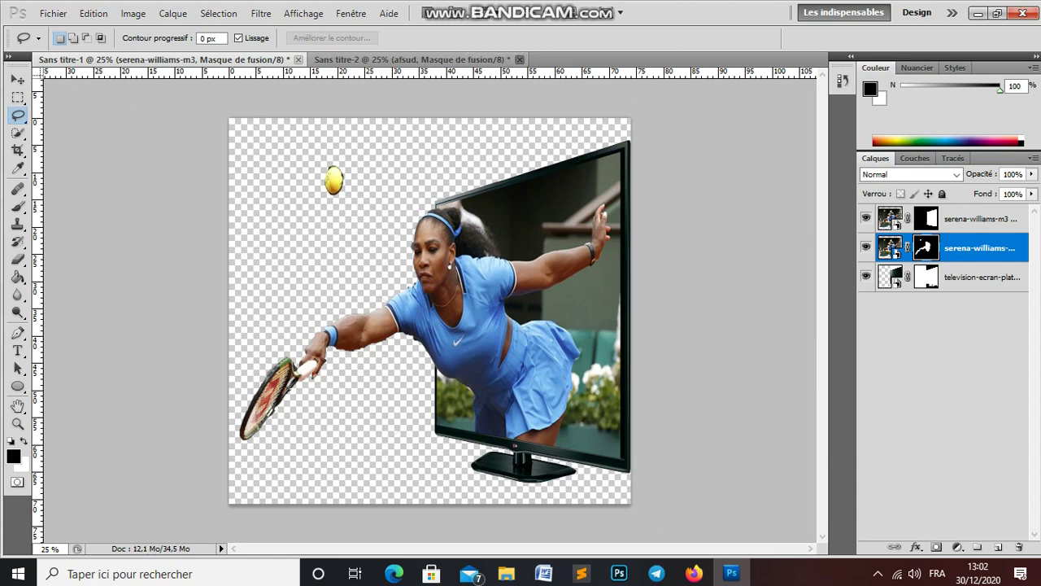
- Close Sans titre-2 and the tennis composite, discarding unsaved changes to both
{"action": "left_click", "coordinate": [519, 59]}
{"action": "left_click", "coordinate": [563, 218]}
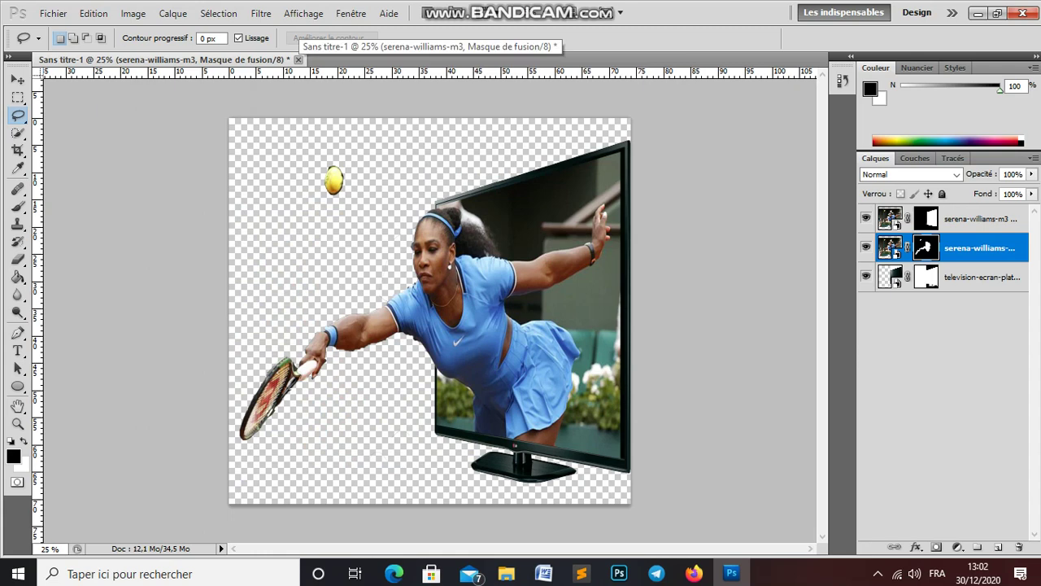
{"action": "left_click", "coordinate": [298, 59]}
{"action": "left_click", "coordinate": [565, 220]}
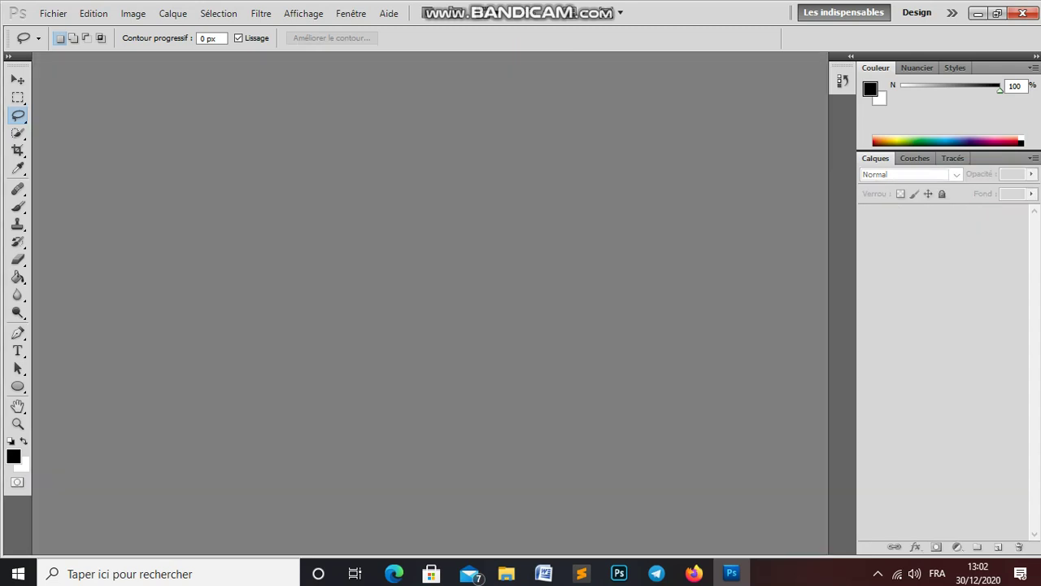
{"action": "left_click", "coordinate": [52, 13]}
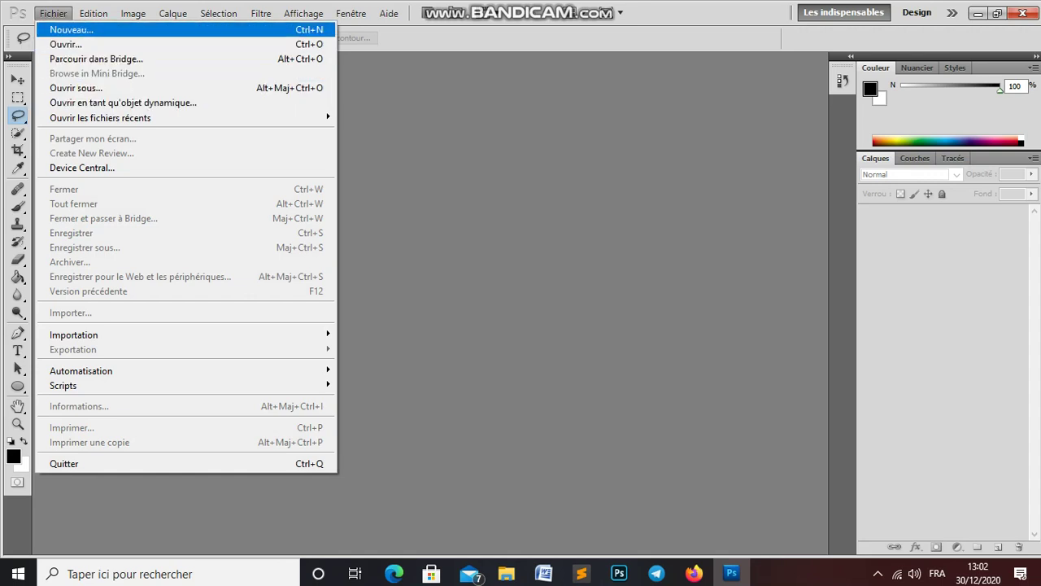
- Create a new 2097 × 2010 px, 72 ppi document with a transparent background
{"action": "left_click", "coordinate": [72, 29]}
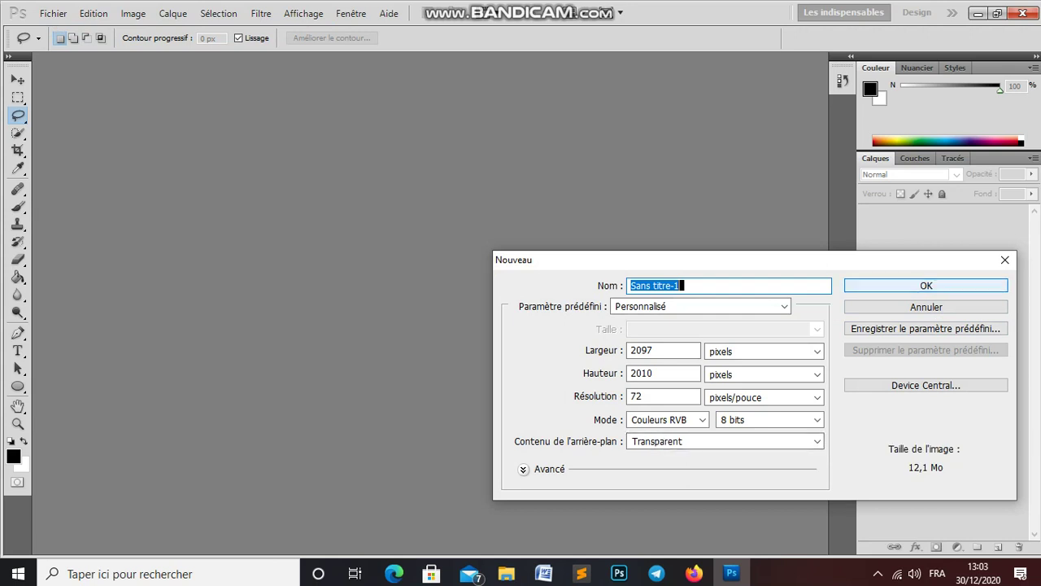
{"action": "key", "text": "Return"}
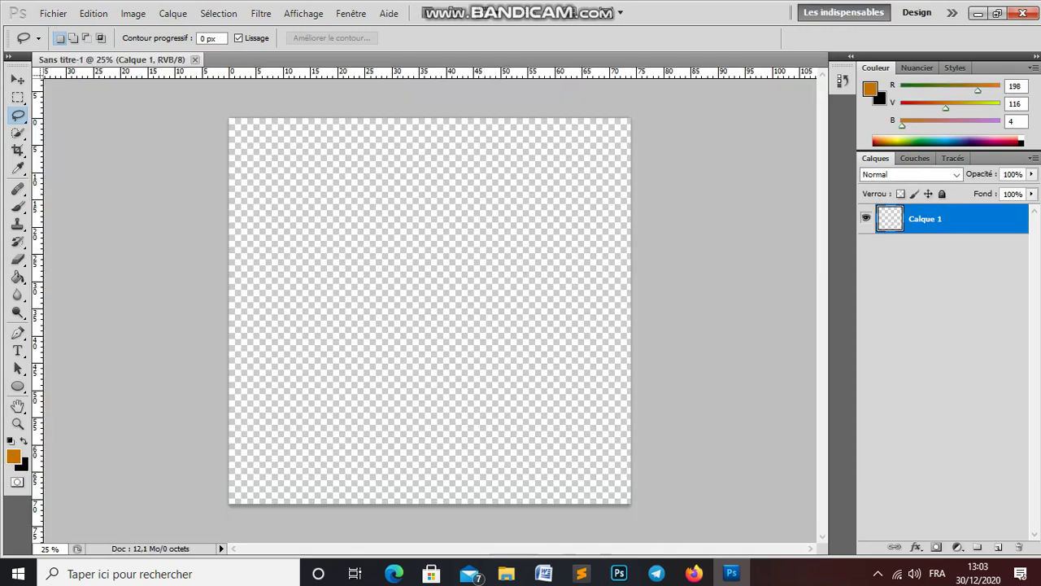
{"action": "left_click", "coordinate": [53, 13]}
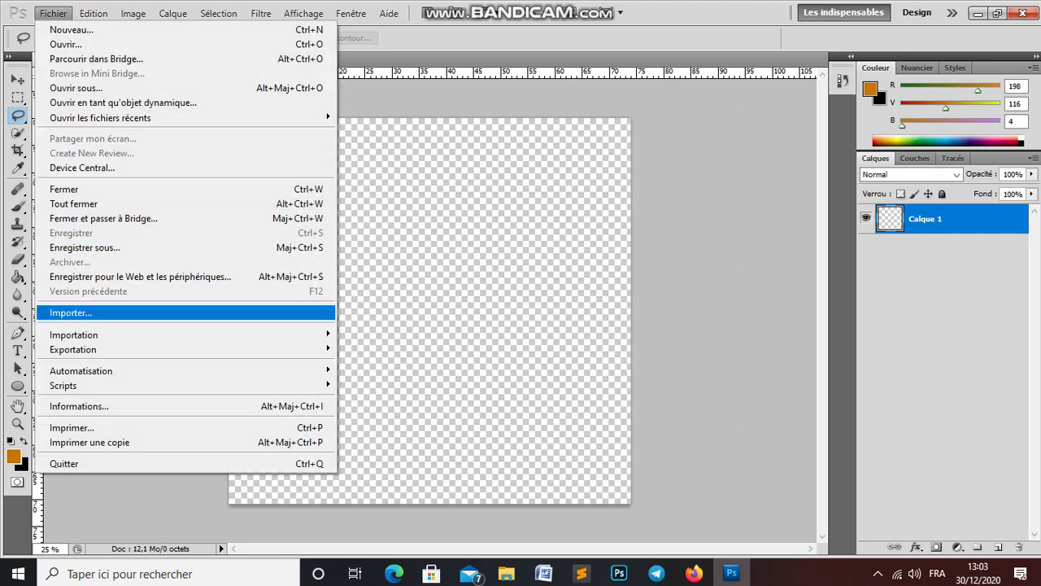
- Start importing an image and browse to F:\Bureau\Photoshop
{"action": "left_click", "coordinate": [70, 312]}
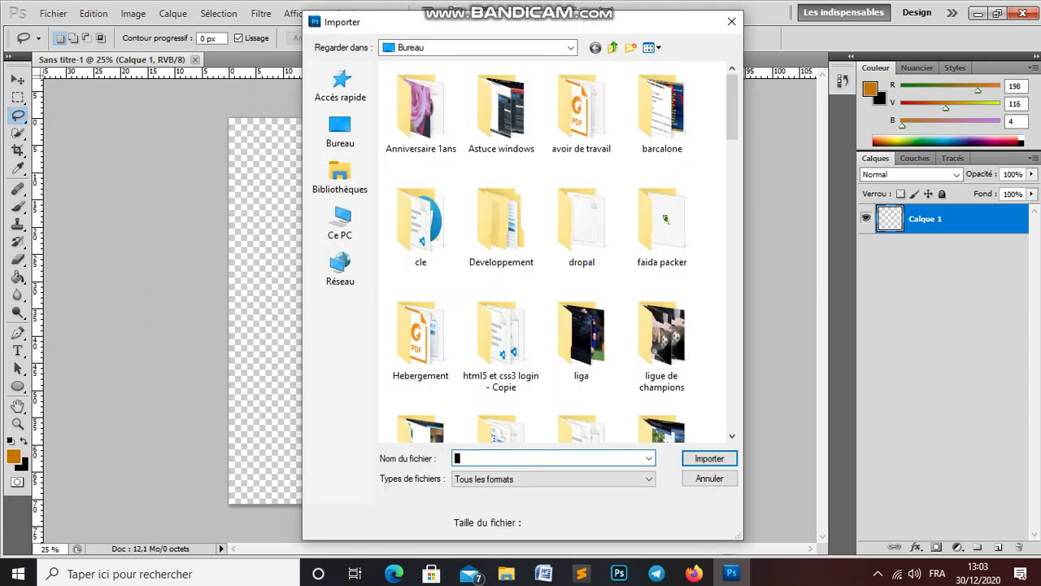
{"action": "left_click", "coordinate": [340, 130]}
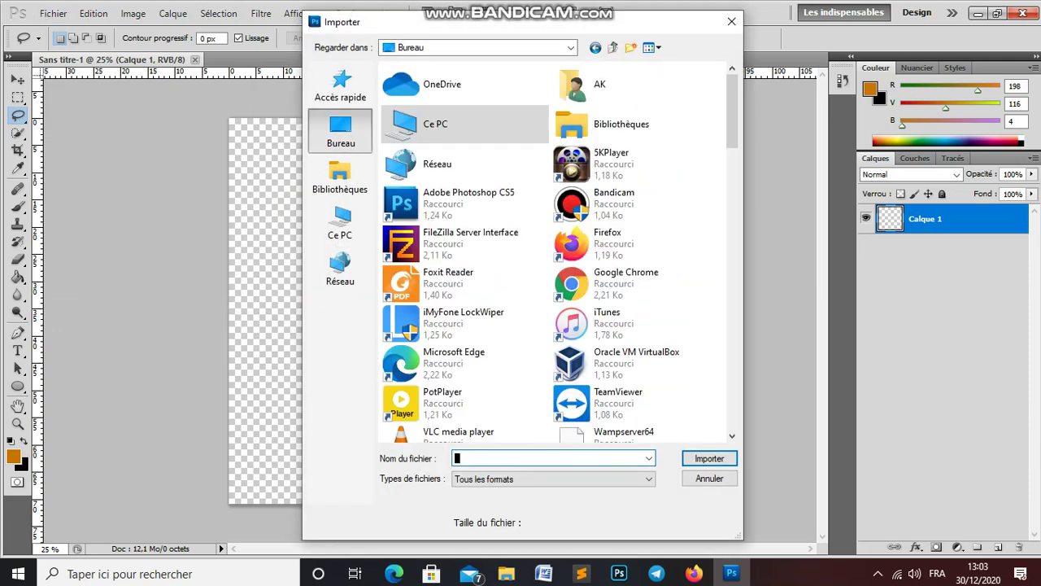
{"action": "scroll", "coordinate": [439, 309], "scroll_direction": "down", "scroll_amount": 5}
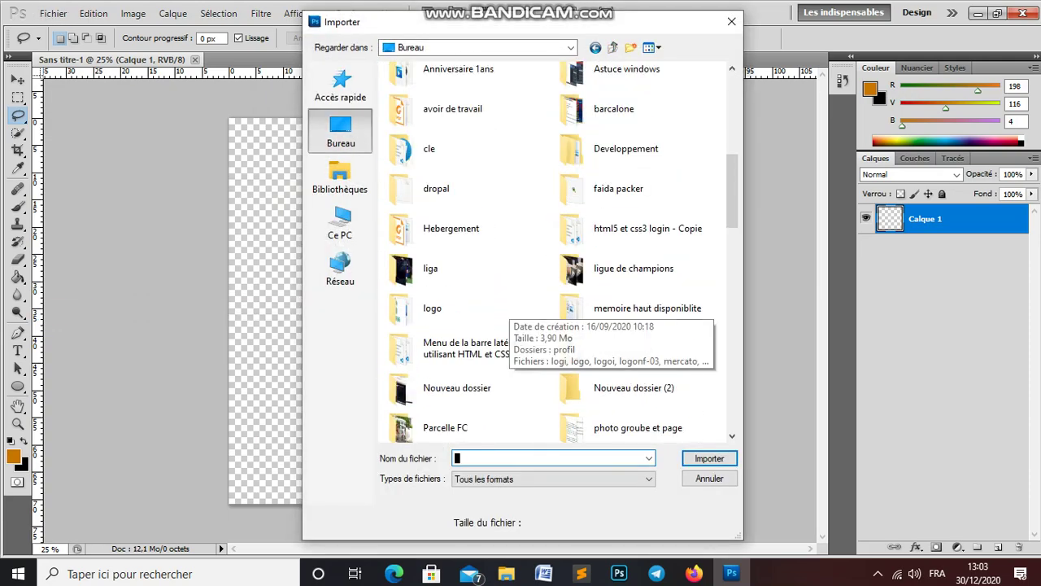
{"action": "scroll", "coordinate": [439, 309], "scroll_direction": "down", "scroll_amount": 3}
{"action": "scroll", "coordinate": [553, 253], "scroll_direction": "down", "scroll_amount": 5}
{"action": "scroll", "coordinate": [553, 252], "scroll_direction": "down", "scroll_amount": 3}
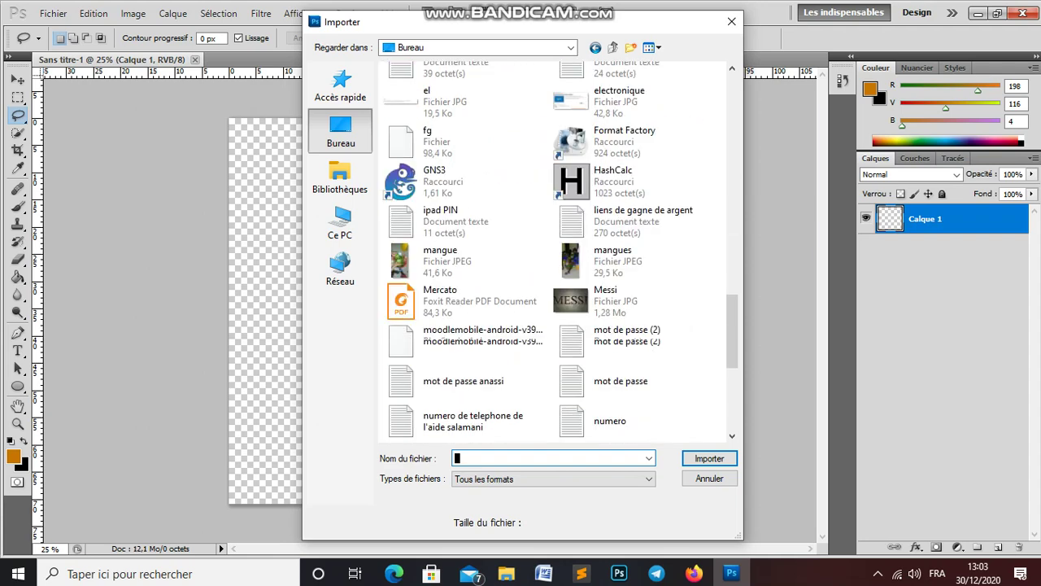
{"action": "left_click", "coordinate": [340, 224]}
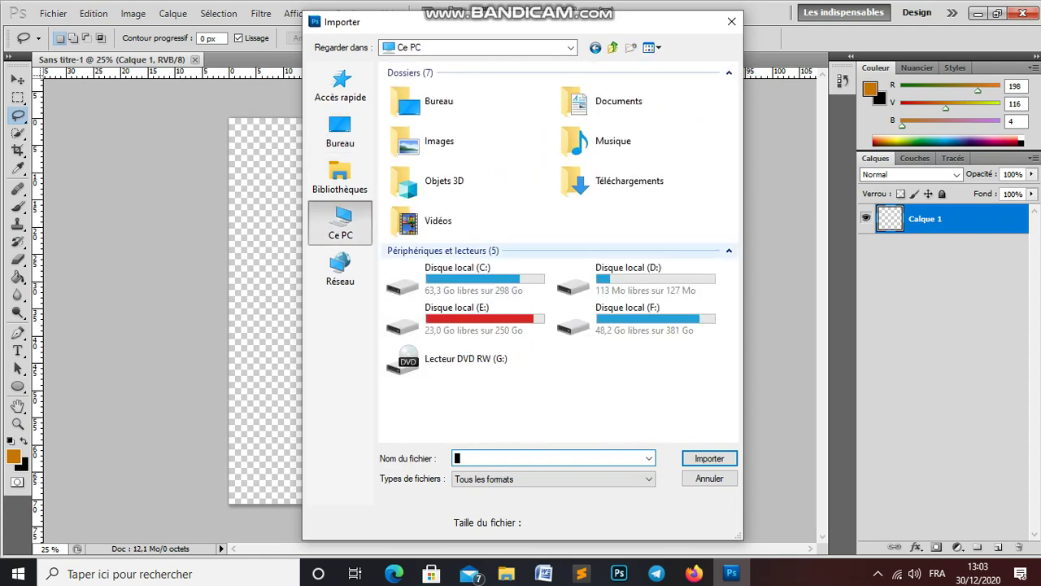
{"action": "double_click", "coordinate": [618, 317]}
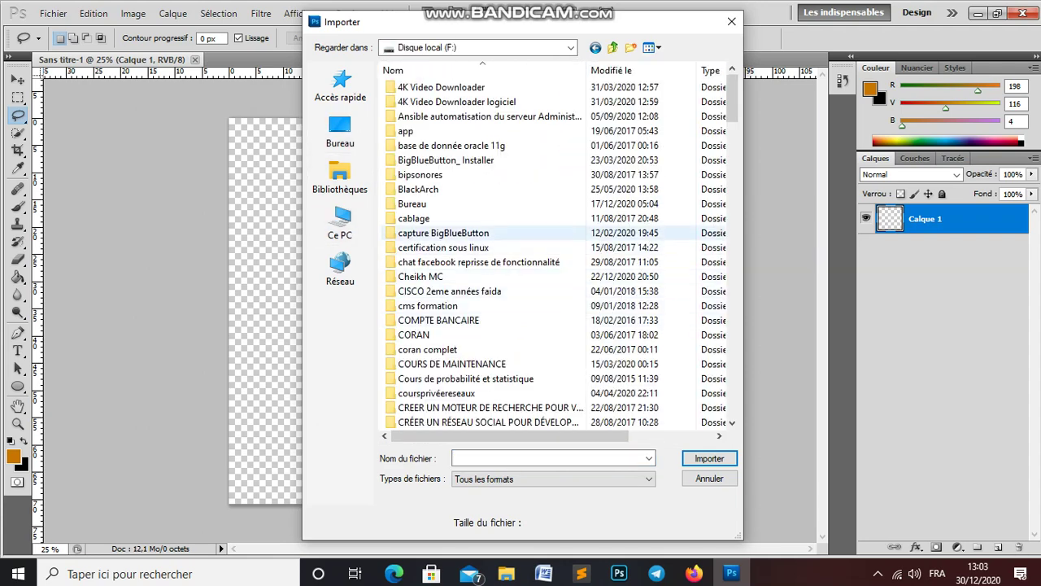
{"action": "double_click", "coordinate": [423, 202]}
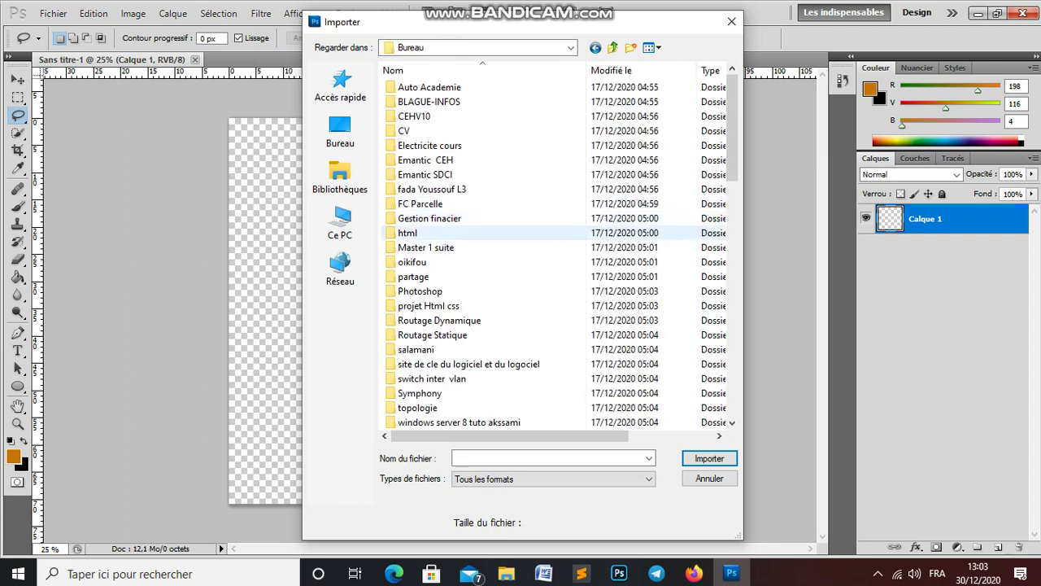
{"action": "left_click", "coordinate": [420, 290]}
{"action": "double_click", "coordinate": [420, 291]}
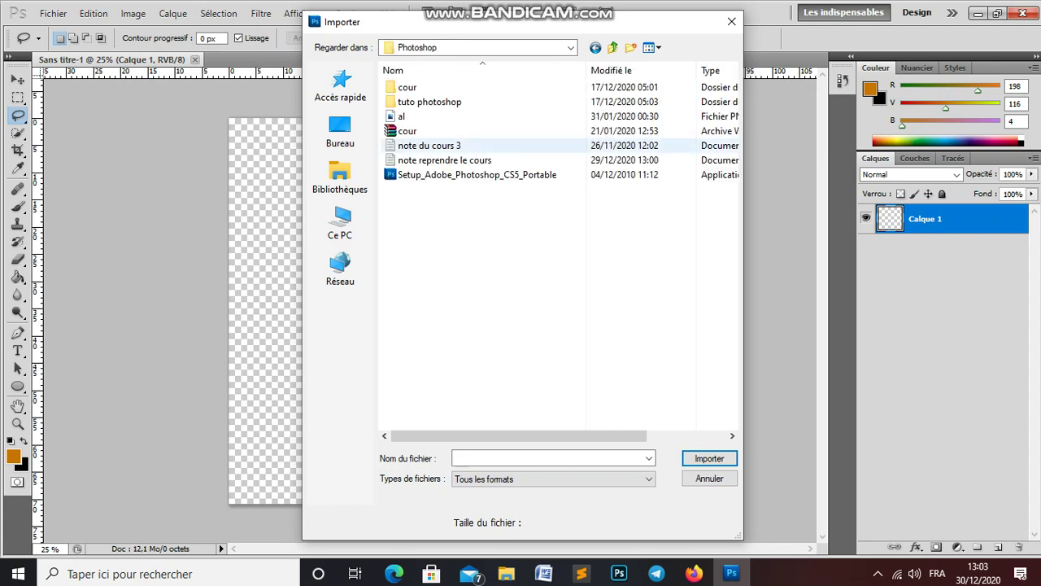
- From cour\mamba\TP MAMBA\TP Foot et Tennis, place television-ecran-plat-14 on the canvas
{"action": "double_click", "coordinate": [407, 87]}
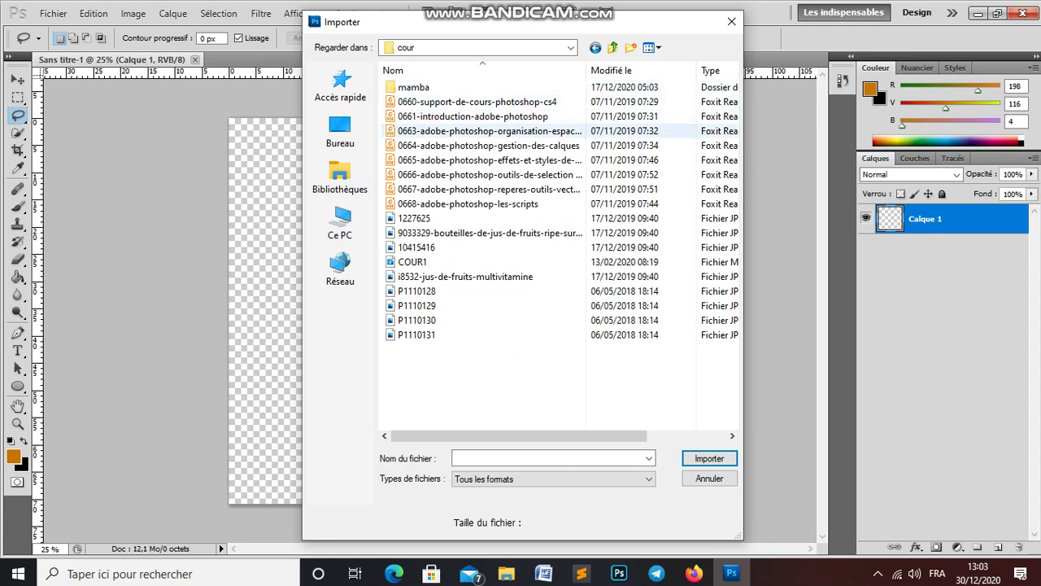
{"action": "double_click", "coordinate": [414, 87]}
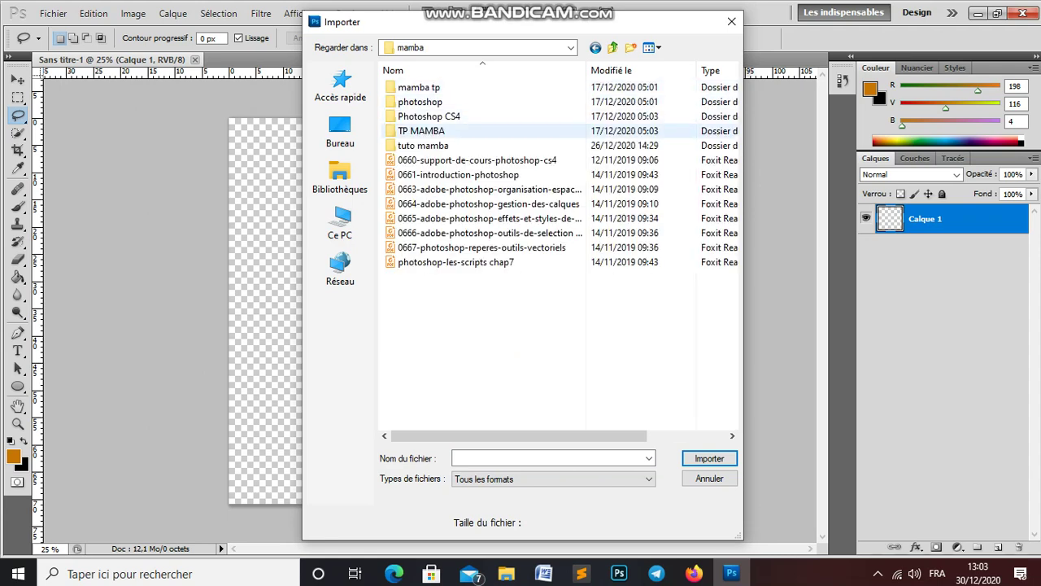
{"action": "double_click", "coordinate": [415, 130]}
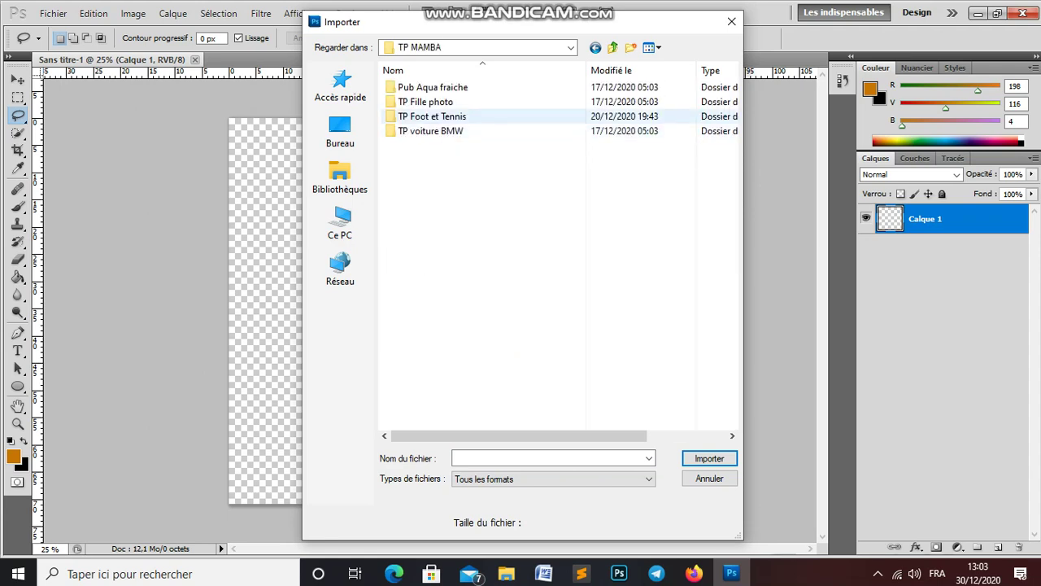
{"action": "double_click", "coordinate": [415, 117]}
{"action": "left_click", "coordinate": [500, 218]}
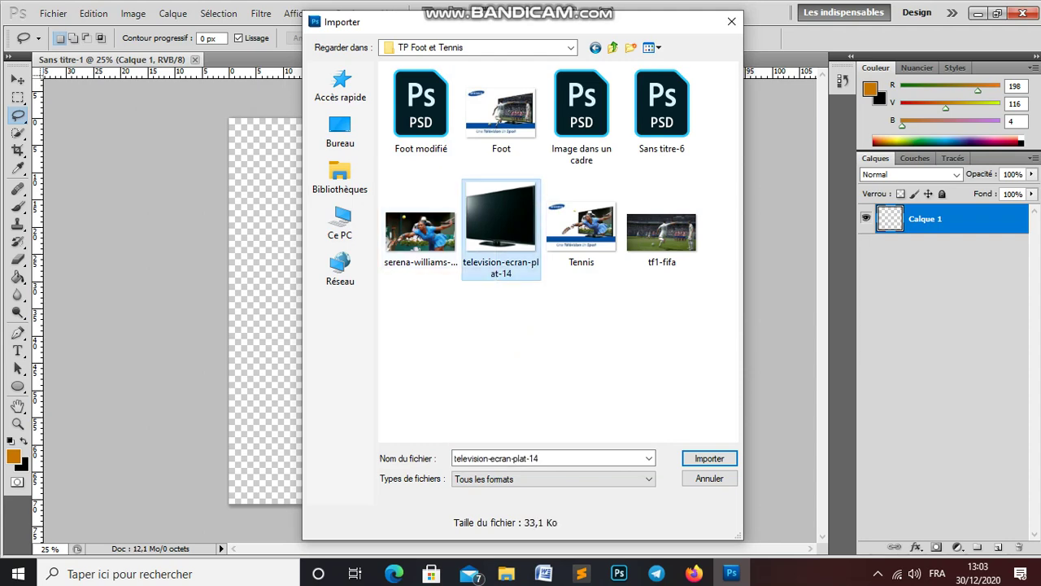
{"action": "left_click", "coordinate": [709, 458]}
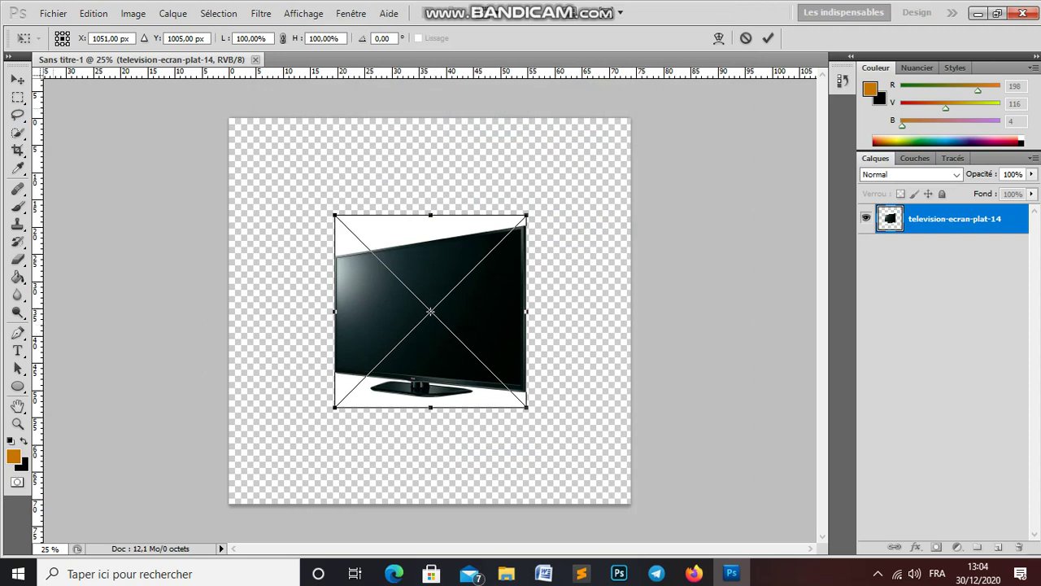
- Commit the TV placement at 100%, centred on the transparent canvas
{"action": "left_click", "coordinate": [17, 79]}
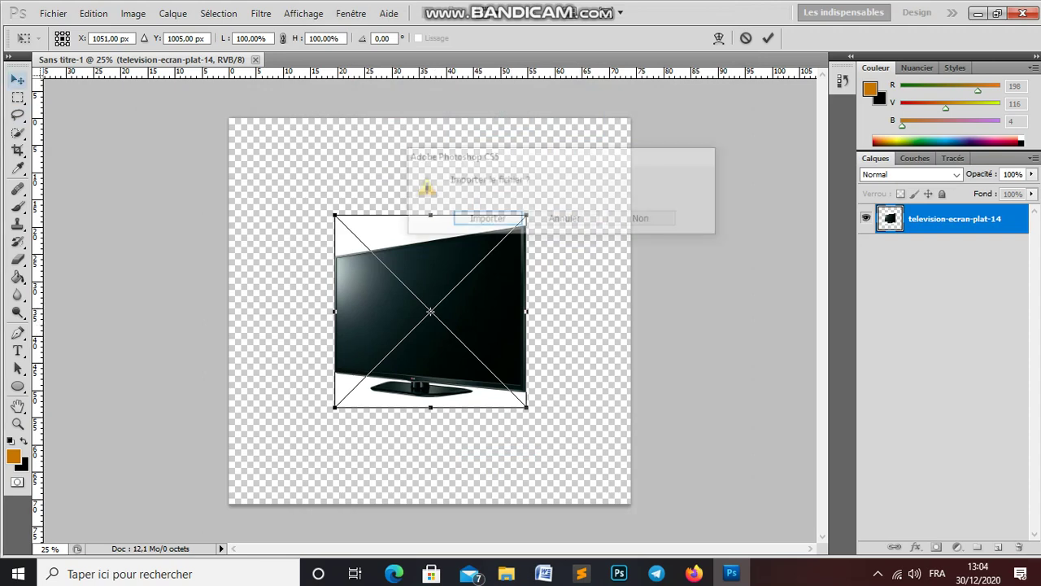
{"action": "left_click", "coordinate": [565, 219]}
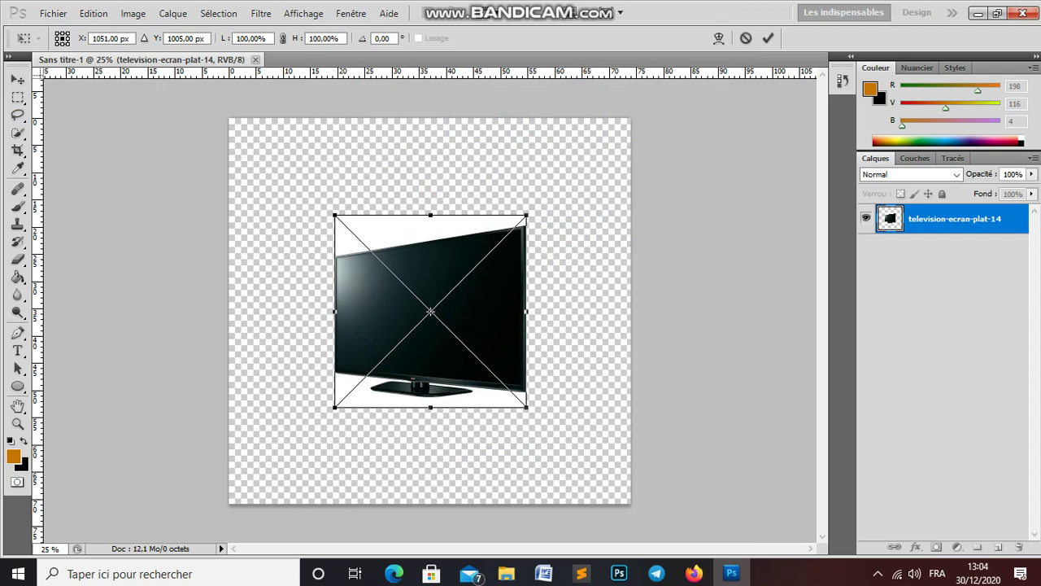
{"action": "left_click", "coordinate": [768, 38]}
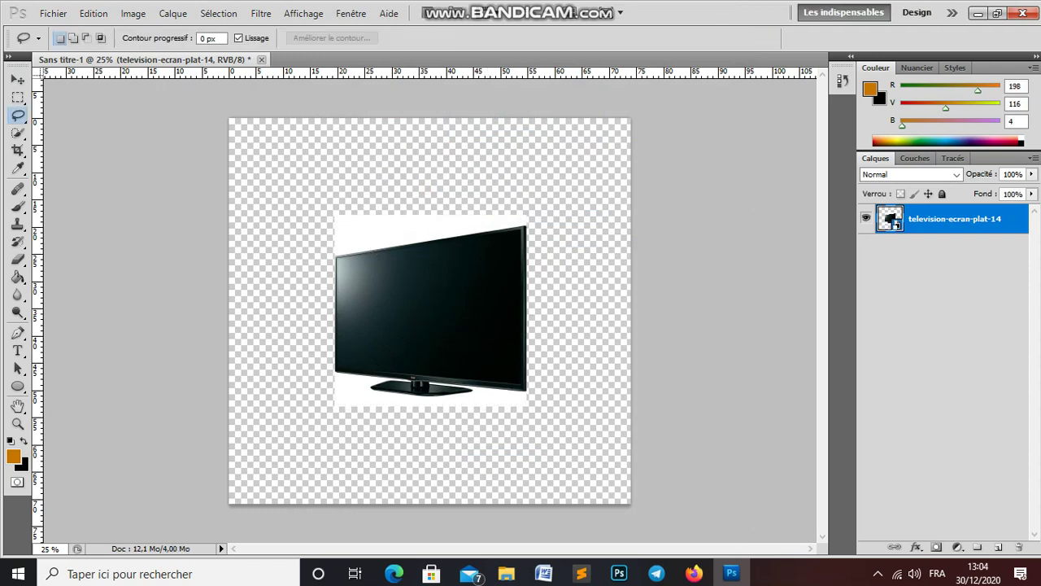
{"action": "left_click", "coordinate": [17, 79]}
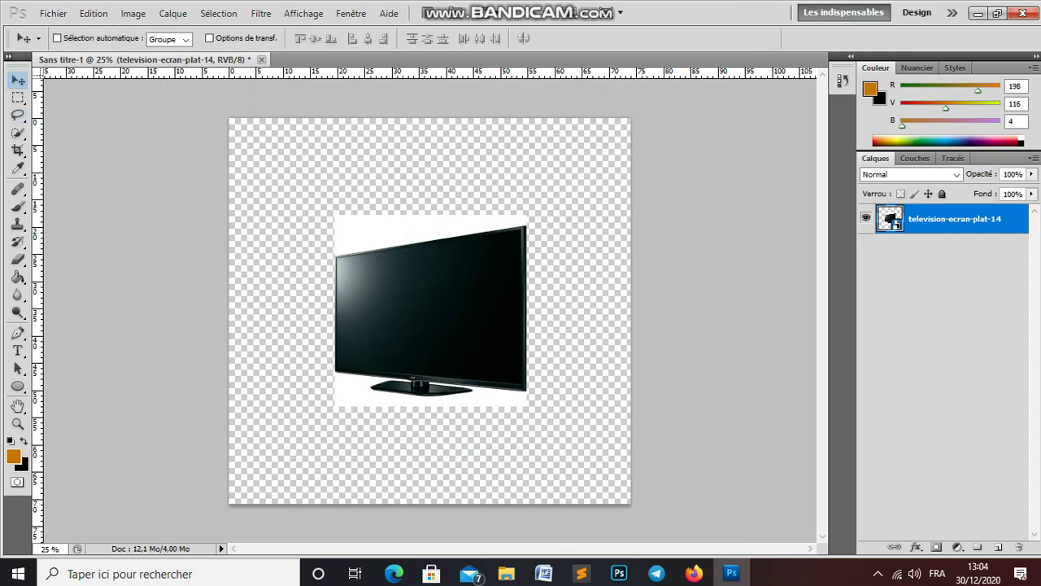
- Move the TV right and stretch it to about 114% width and 201% height
{"action": "left_click_drag", "start_coordinate": [431, 309], "coordinate": [535, 315]}
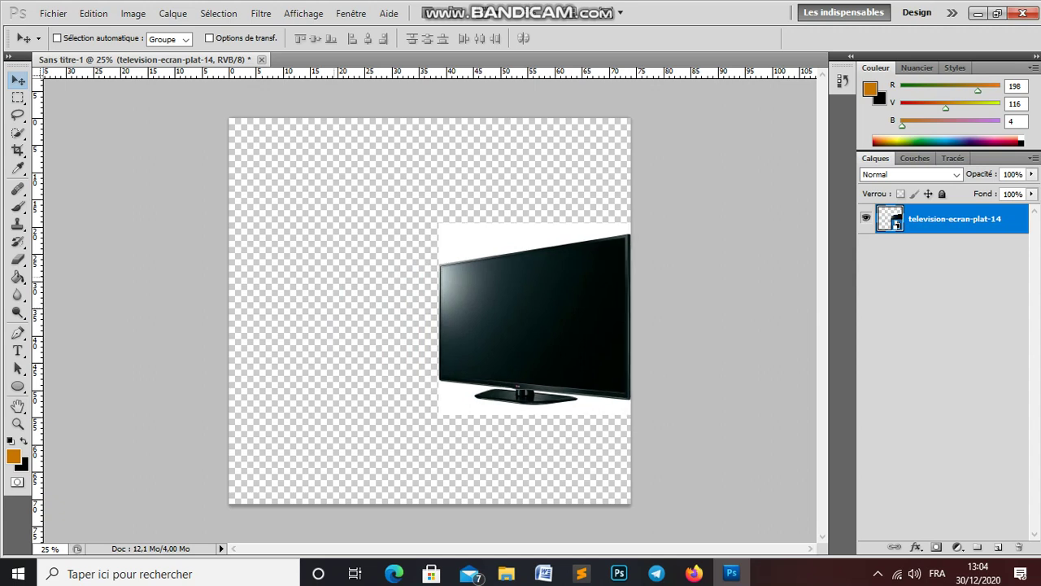
{"action": "key", "text": "ctrl+t"}
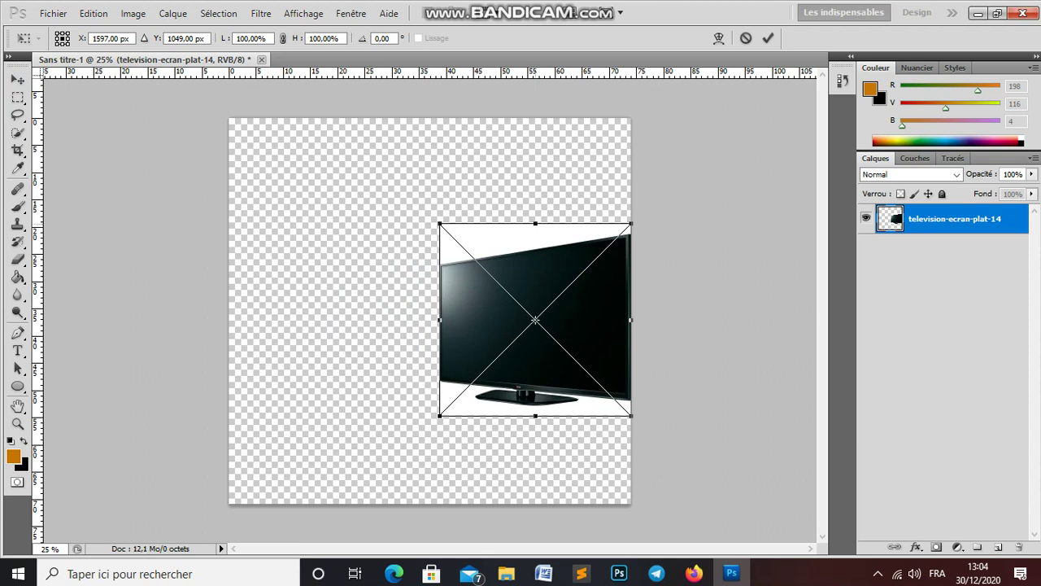
{"action": "left_click_drag", "start_coordinate": [535, 222], "coordinate": [536, 118]}
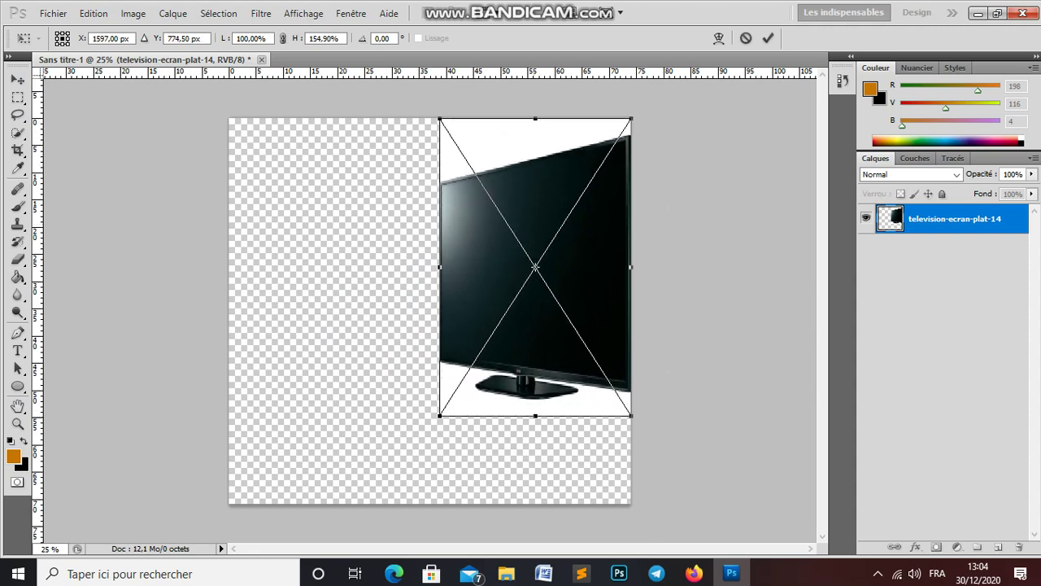
{"action": "left_click_drag", "start_coordinate": [535, 416], "coordinate": [535, 503]}
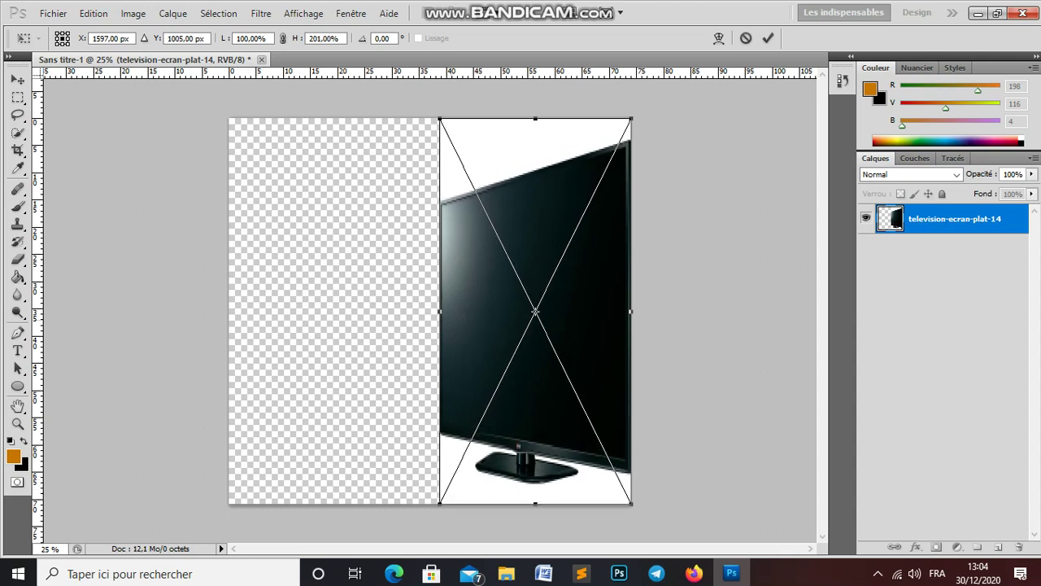
{"action": "mouse_move", "coordinate": [440, 311]}
{"action": "left_mouse_down"}
{"action": "mouse_move", "coordinate": [505, 310]}
{"action": "mouse_move", "coordinate": [413, 310]}
{"action": "left_mouse_up"}
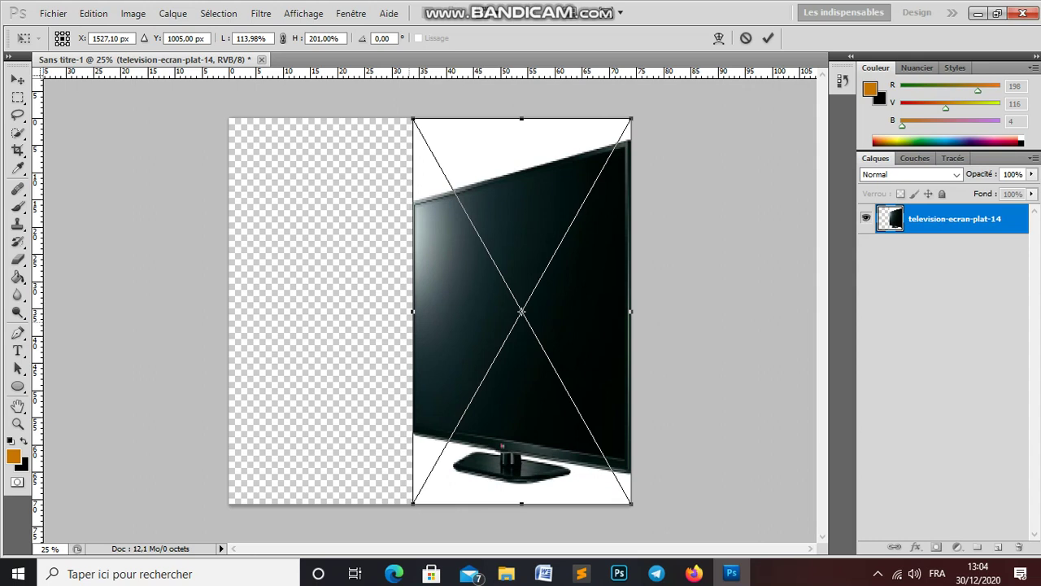
{"action": "left_click", "coordinate": [768, 37]}
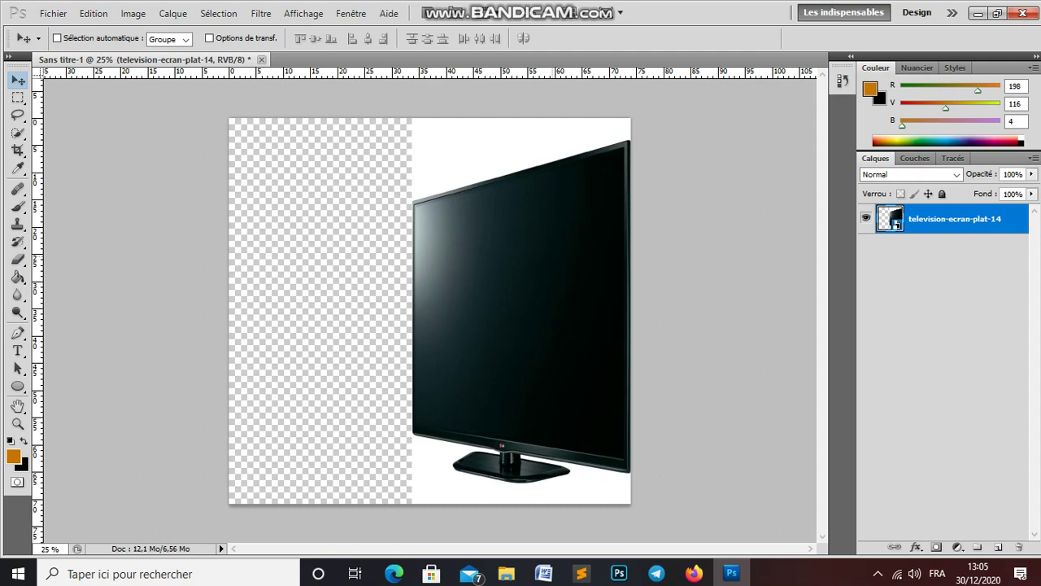
- Magic Wand-select the white background around the TV and add it as a layer mask
{"action": "key", "text": "XF86MonBrightnessUp"}
{"action": "key", "text": "XF86MonBrightnessUp"}
{"action": "key", "text": "XF86MonBrightnessUp"}
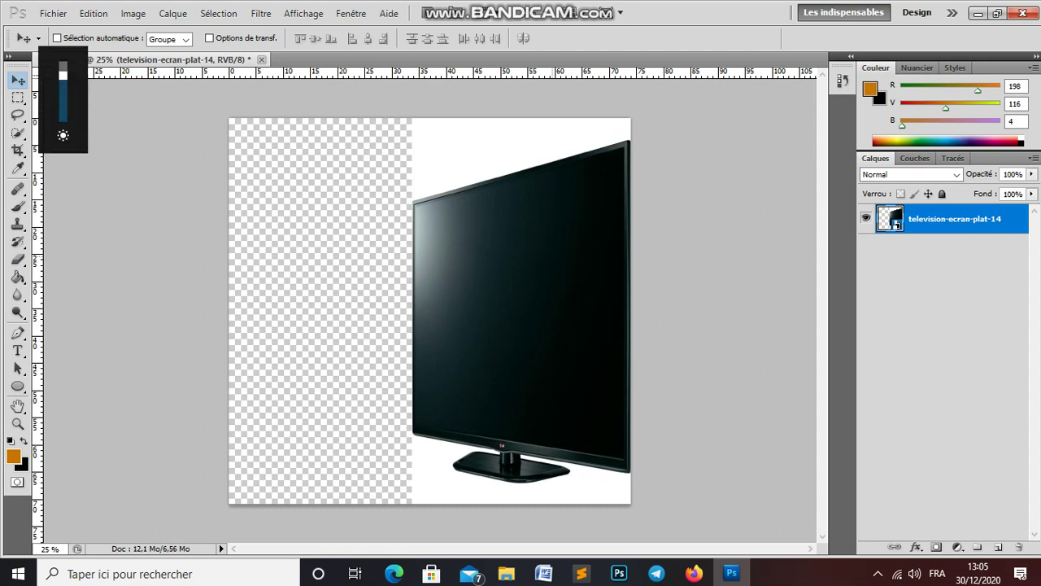
{"action": "key", "text": "XF86MonBrightnessUp"}
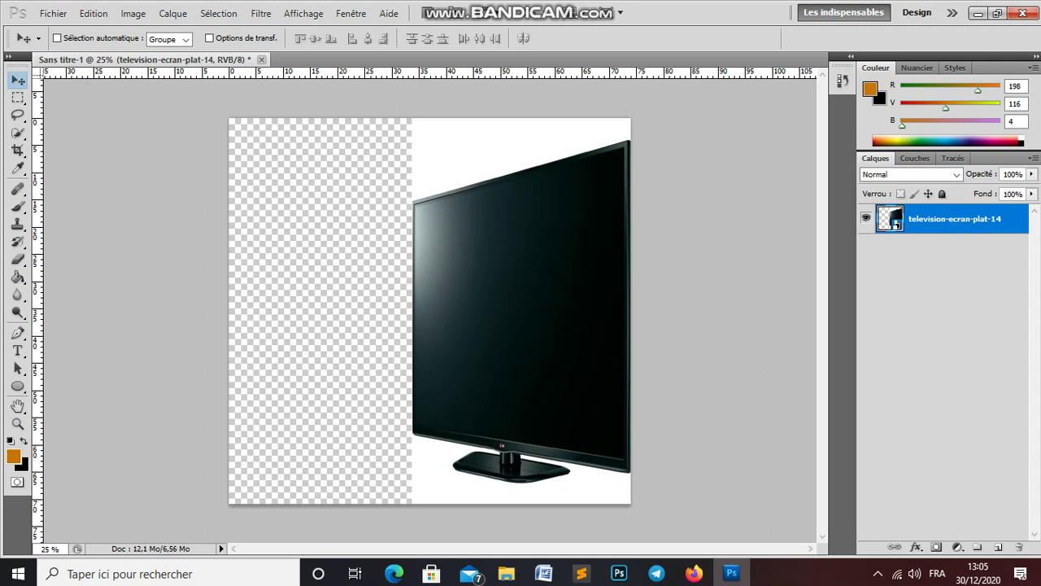
{"action": "left_click", "coordinate": [18, 132]}
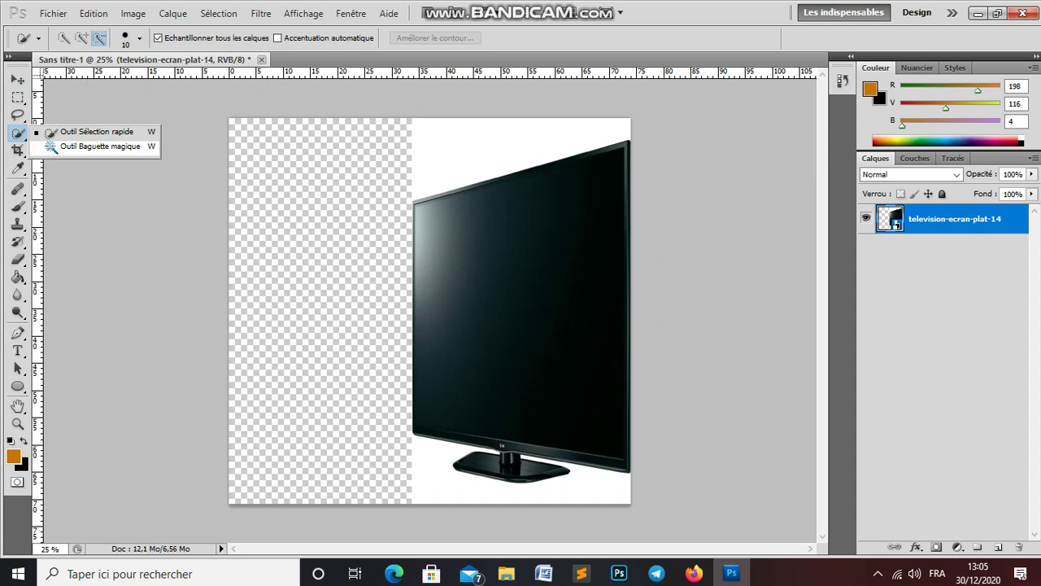
{"action": "left_click", "coordinate": [97, 147]}
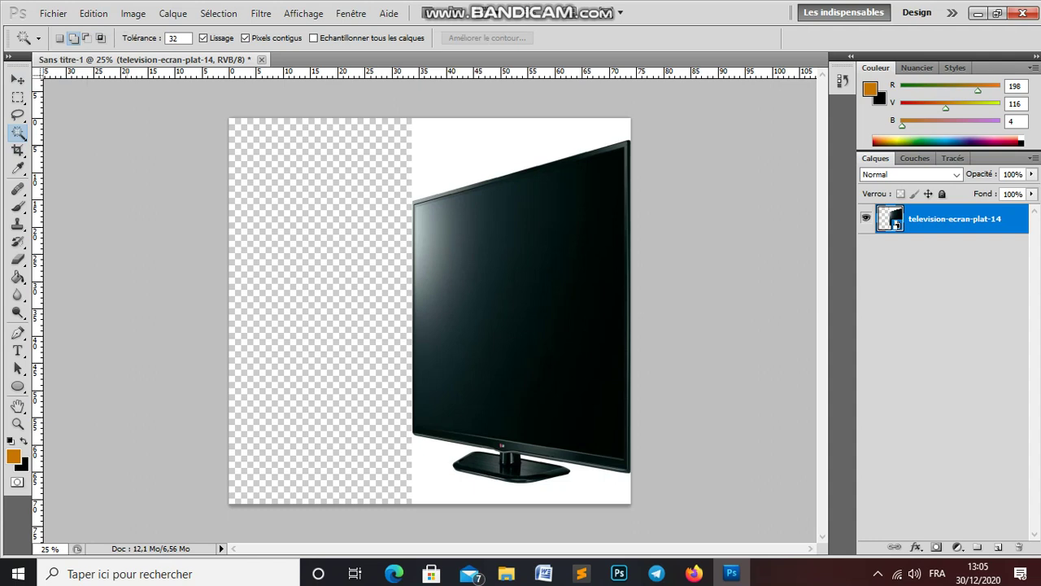
{"action": "left_click", "coordinate": [529, 147]}
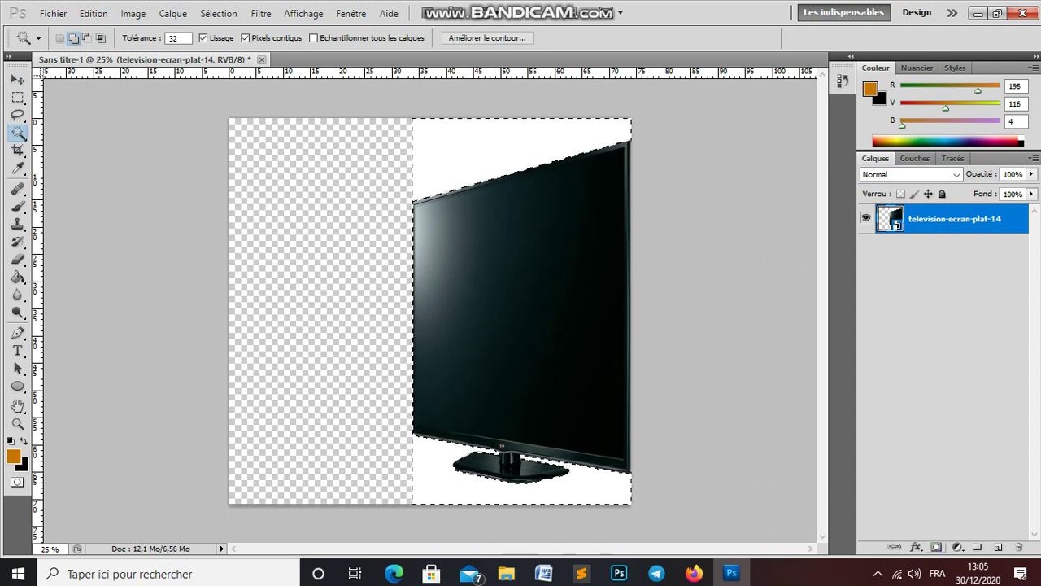
{"action": "left_click", "coordinate": [936, 547]}
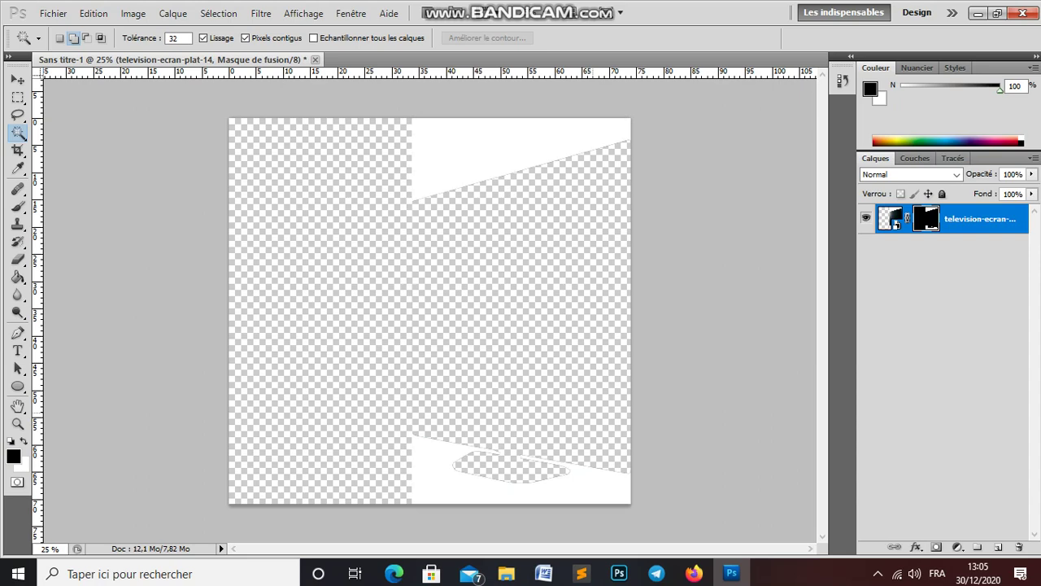
- Invert the TV layer mask with Ctrl+I, then reselect the television layer's mask
{"action": "key", "text": "ctrl+i"}
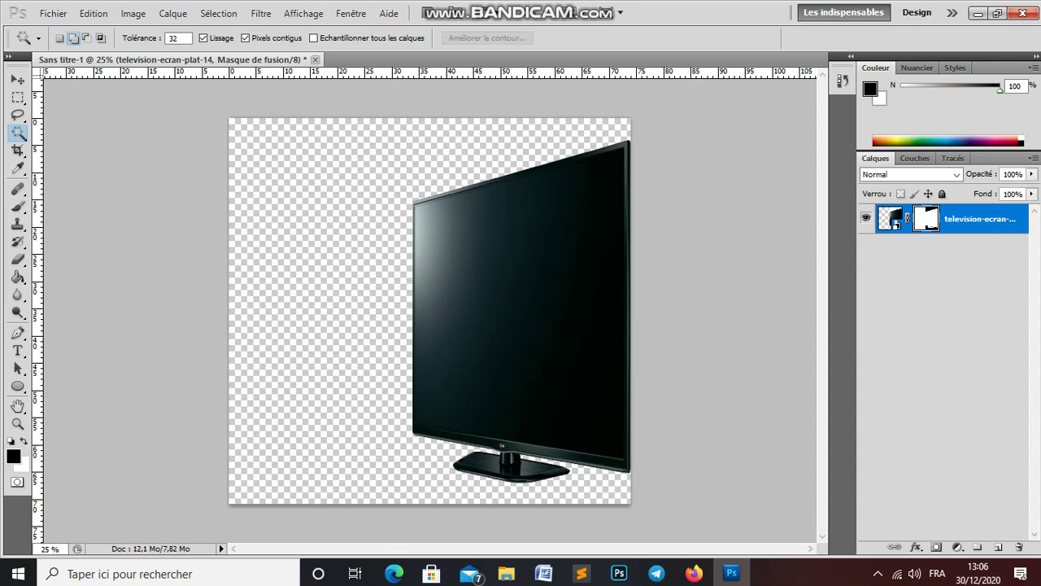
{"action": "left_click", "coordinate": [943, 326]}
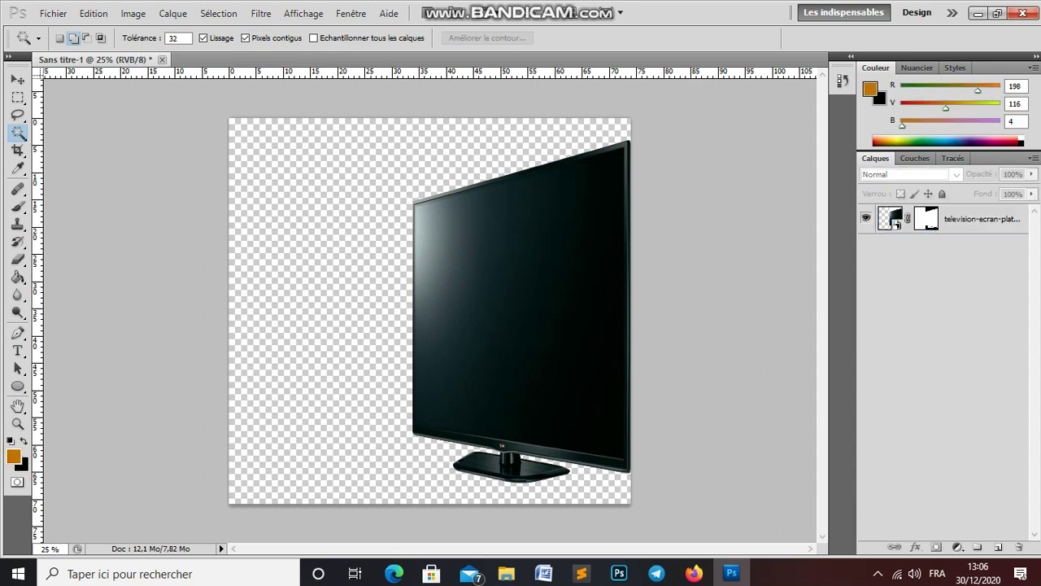
{"action": "left_click", "coordinate": [927, 218]}
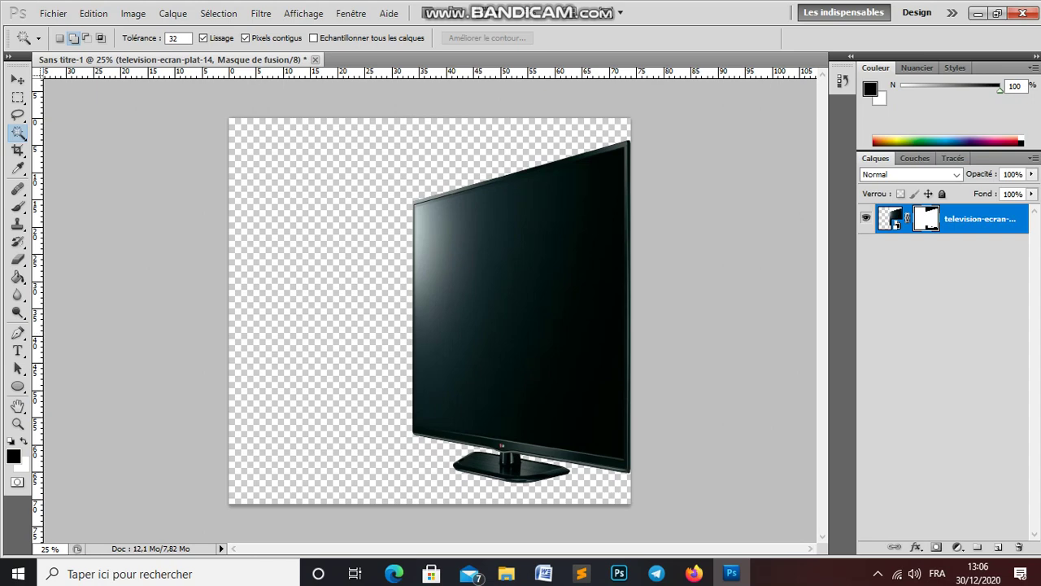
{"action": "left_click", "coordinate": [53, 13]}
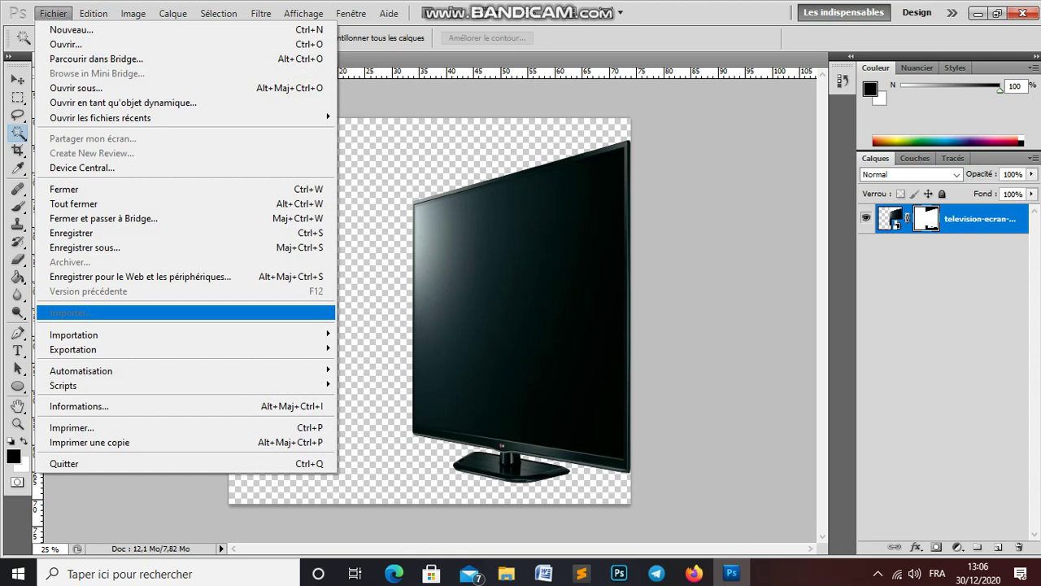
- Place the serena-williams-m3 photo as a new layer above the TV
{"action": "key", "text": "Escape"}
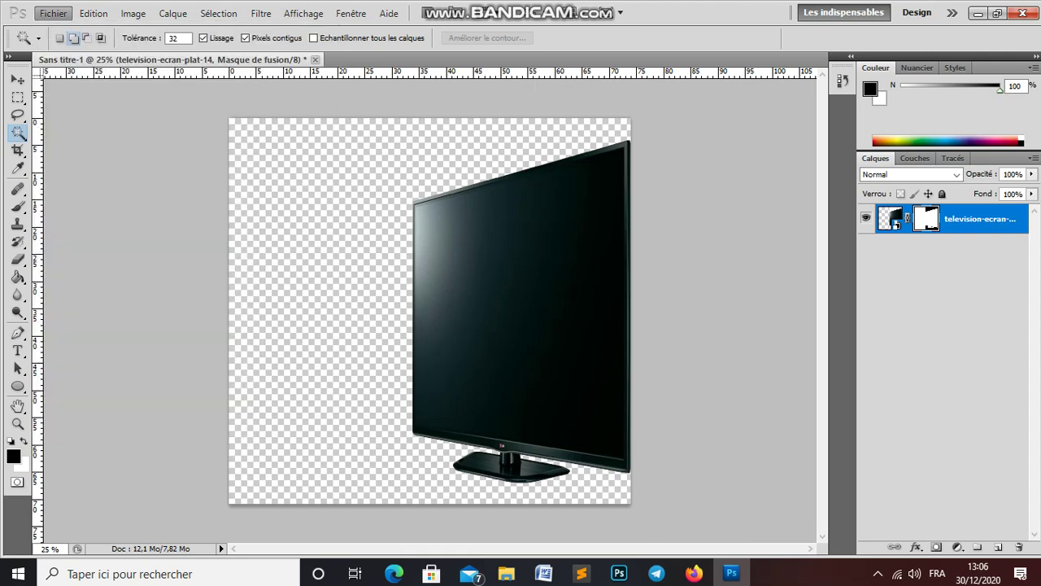
{"action": "left_click", "coordinate": [943, 326]}
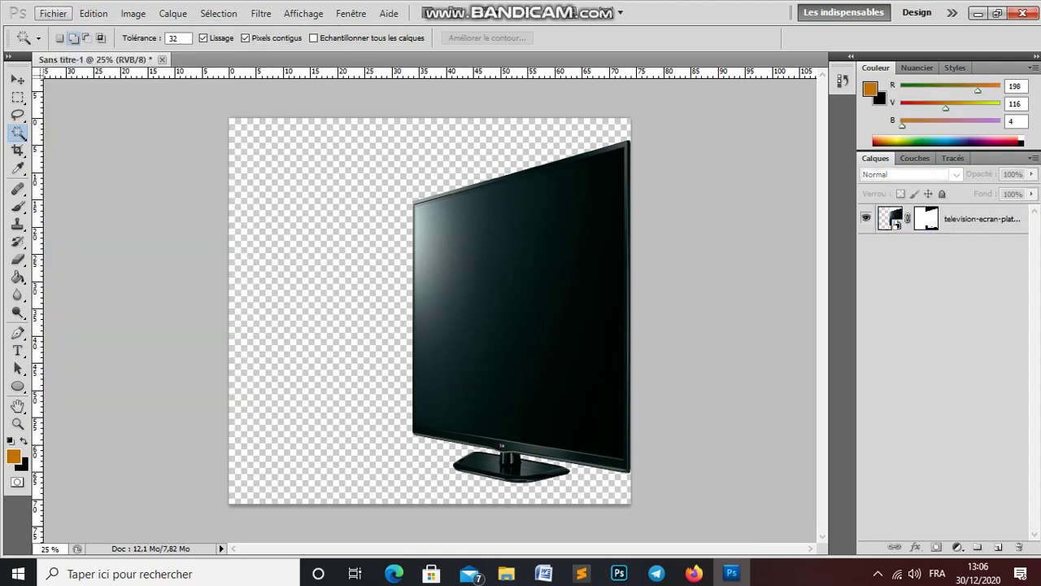
{"action": "left_click", "coordinate": [53, 13]}
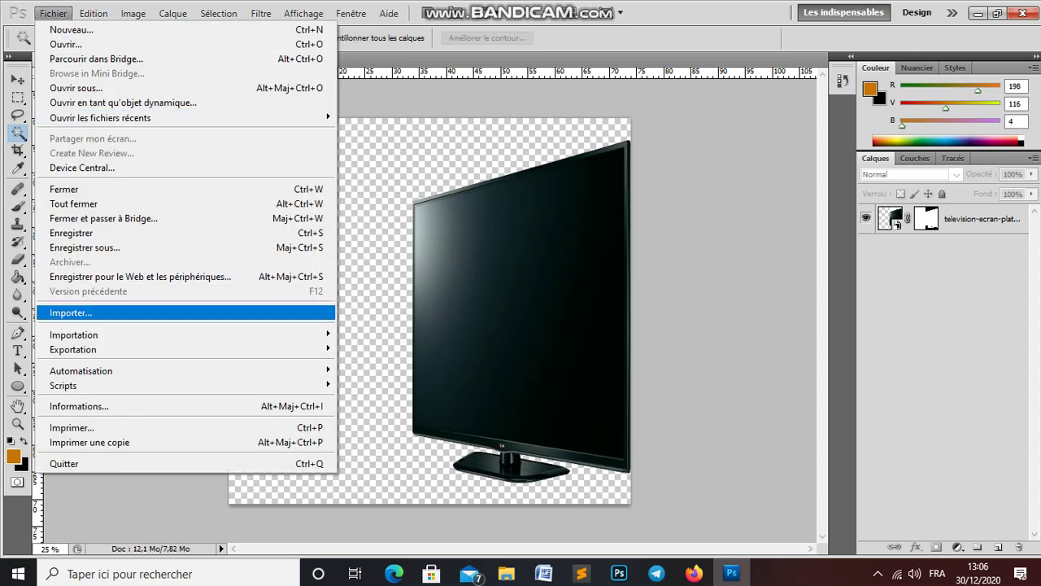
{"action": "left_click", "coordinate": [71, 312]}
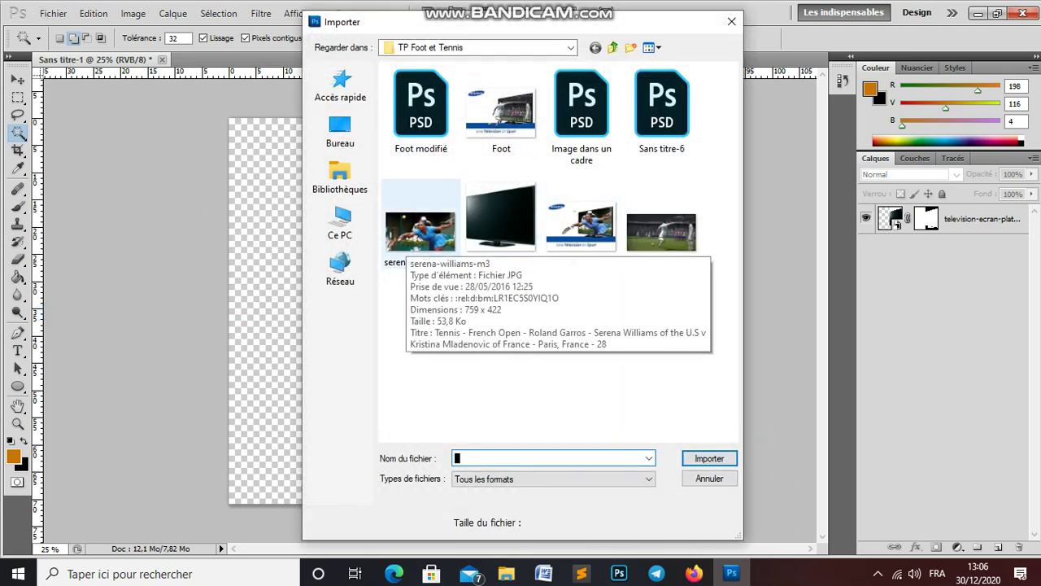
{"action": "left_click", "coordinate": [420, 232]}
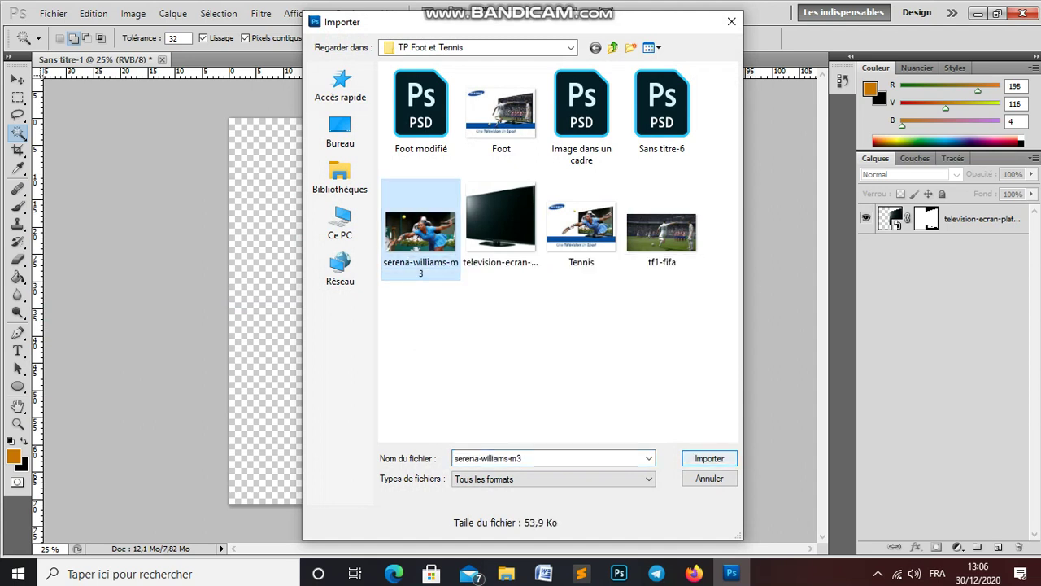
{"action": "key", "text": "Return"}
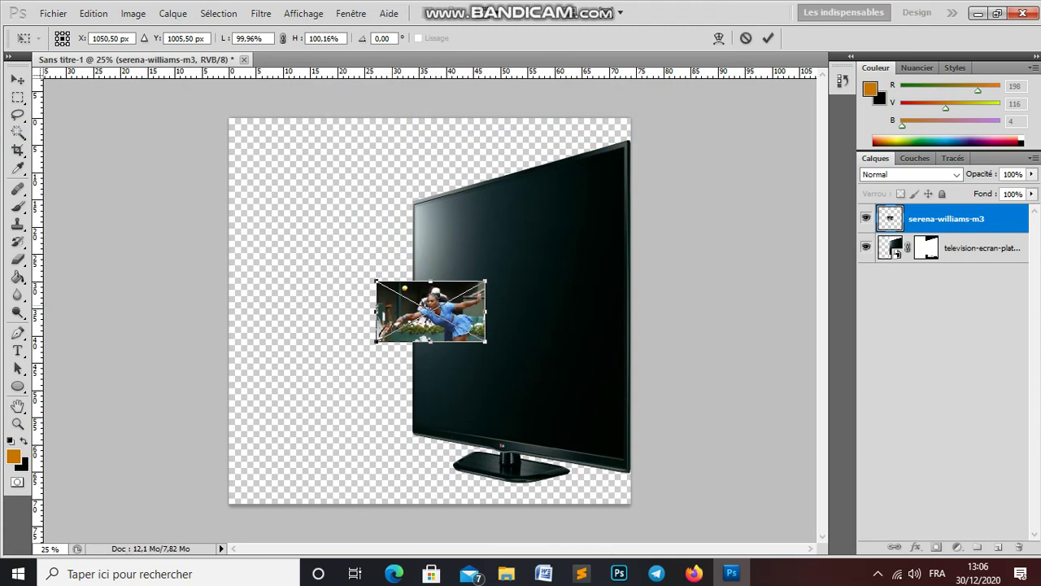
- Scale the tennis photo to about 303% × 508% over the TV screen, past its left edge
{"action": "mouse_move", "coordinate": [375, 310]}
{"action": "left_mouse_down"}
{"action": "mouse_move", "coordinate": [246, 311]}
{"action": "mouse_move", "coordinate": [349, 310]}
{"action": "left_mouse_up"}
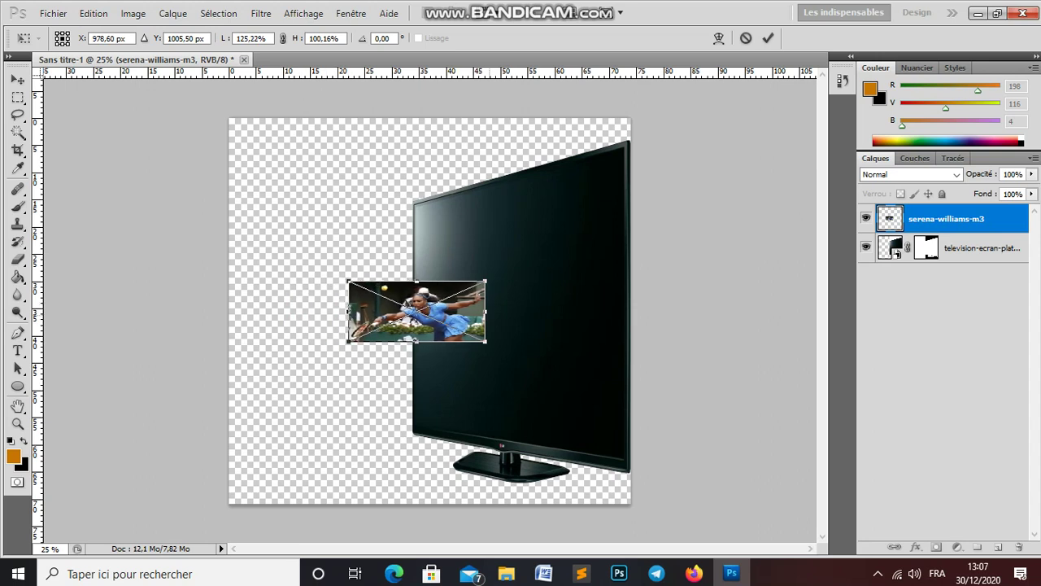
{"action": "left_click_drag", "start_coordinate": [486, 311], "coordinate": [624, 311]}
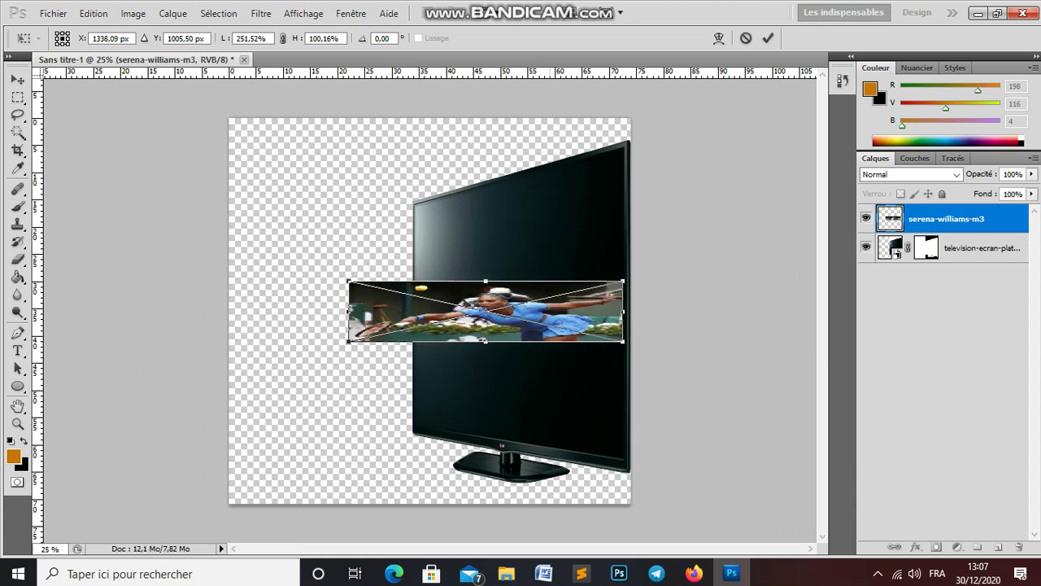
{"action": "left_click_drag", "start_coordinate": [485, 342], "coordinate": [486, 457]}
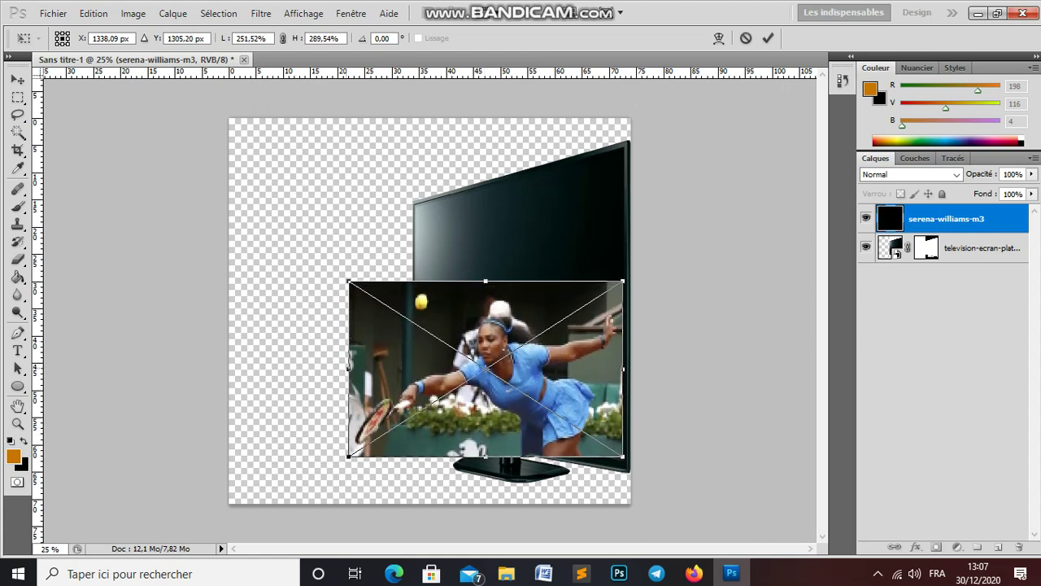
{"action": "left_click_drag", "start_coordinate": [349, 368], "coordinate": [293, 367]}
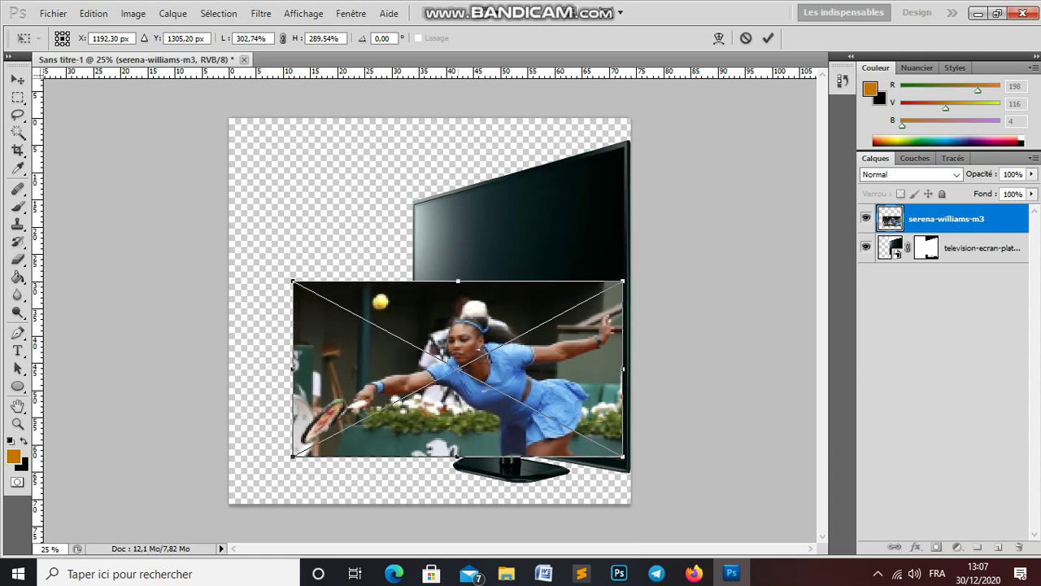
{"action": "left_click_drag", "start_coordinate": [458, 282], "coordinate": [458, 175]}
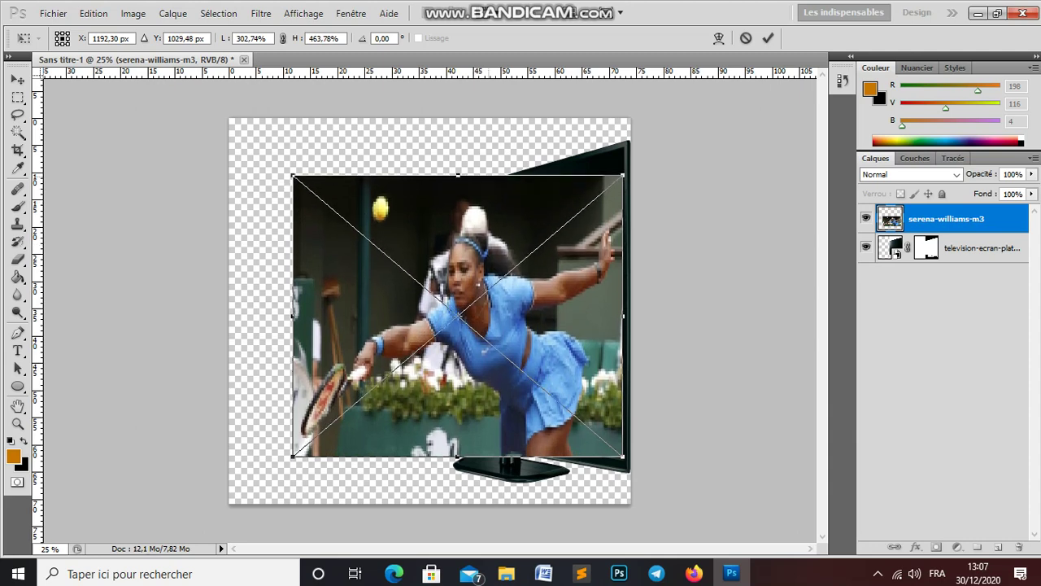
{"action": "left_click_drag", "start_coordinate": [458, 175], "coordinate": [458, 147]}
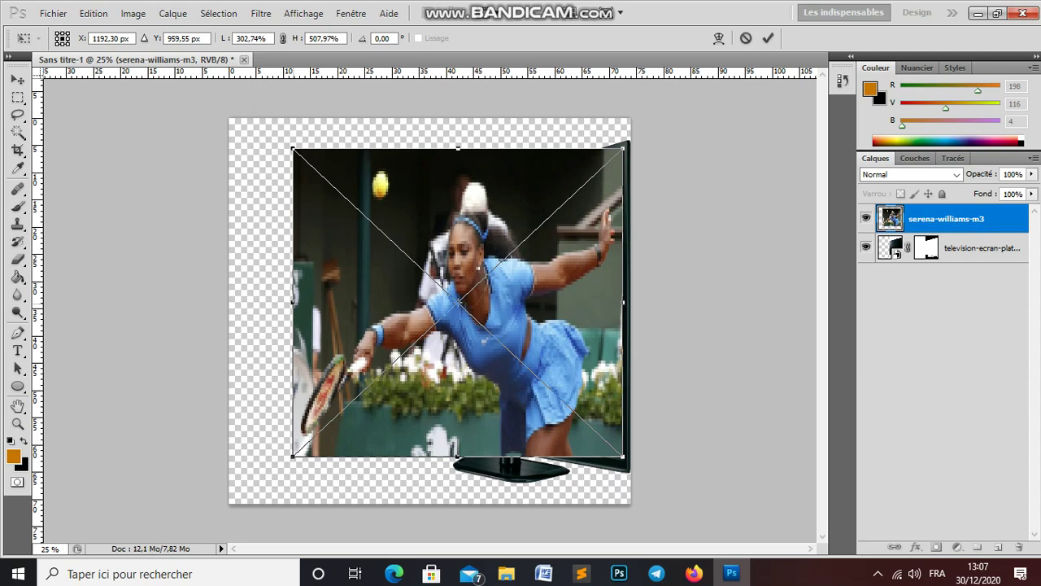
{"action": "left_click", "coordinate": [768, 39]}
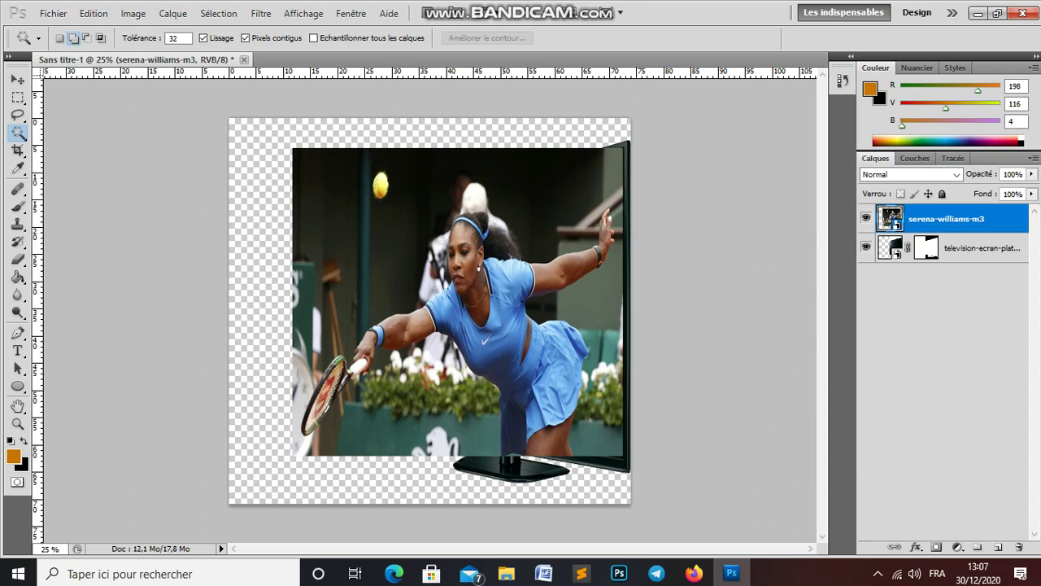
- Duplicate the serena-williams-m3 layer, hide both photo layers, and zoom in on the TV
{"action": "key", "text": "ctrl+j"}
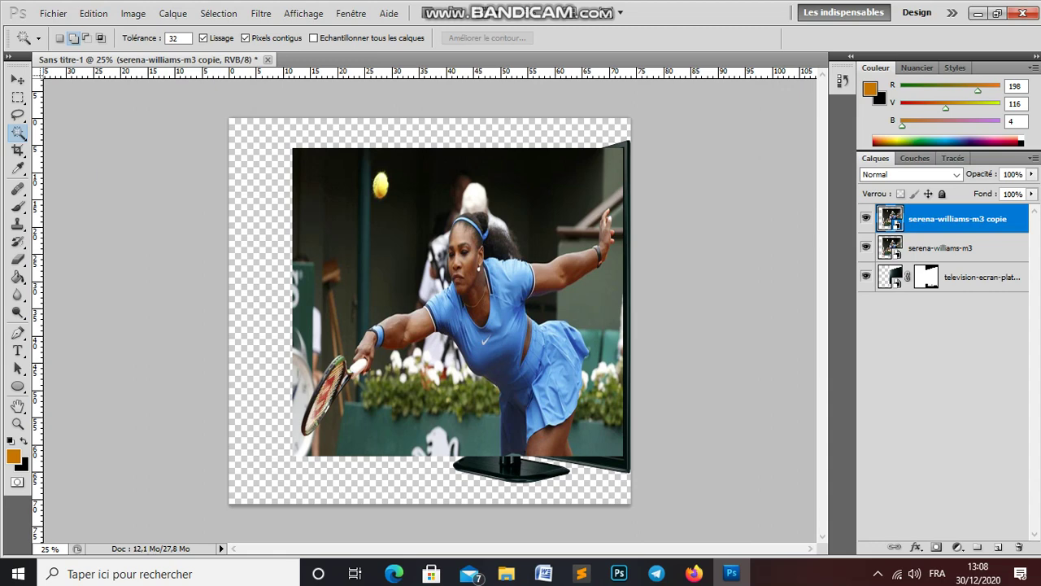
{"action": "left_click", "coordinate": [866, 218]}
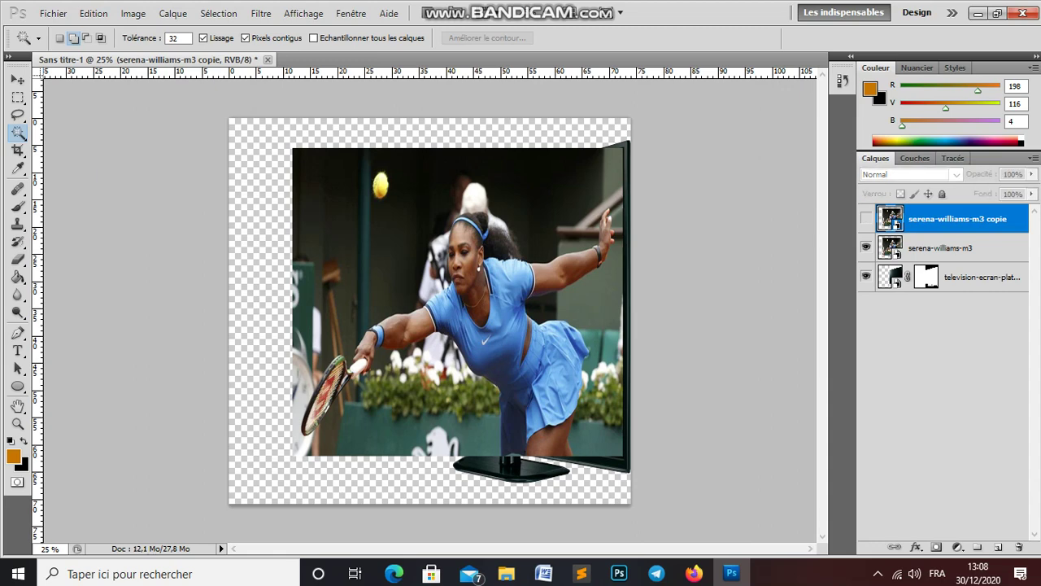
{"action": "left_click", "coordinate": [865, 247]}
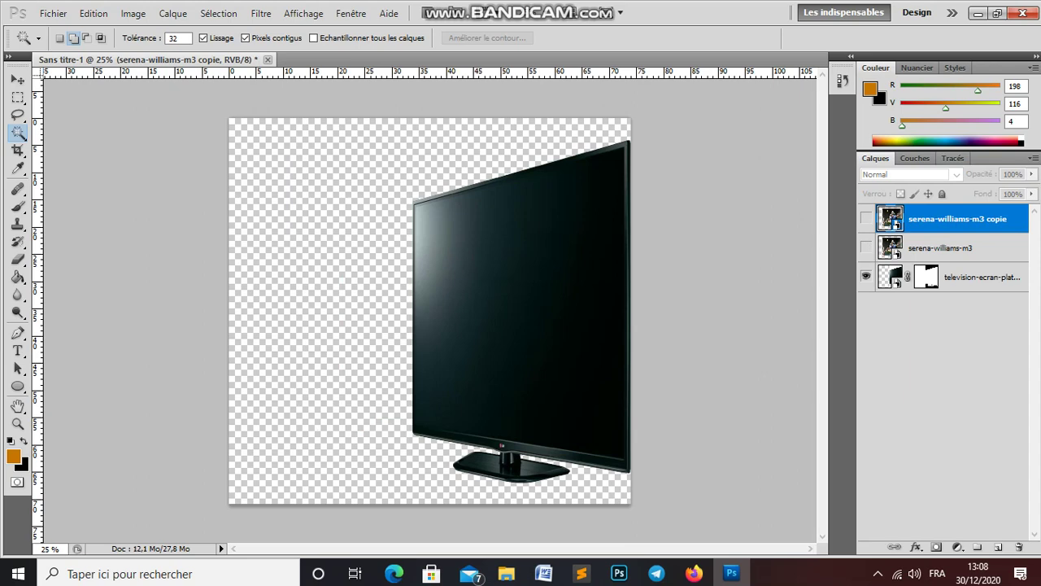
{"action": "left_click", "coordinate": [865, 247]}
{"action": "left_click", "coordinate": [865, 246]}
{"action": "left_click", "coordinate": [865, 246]}
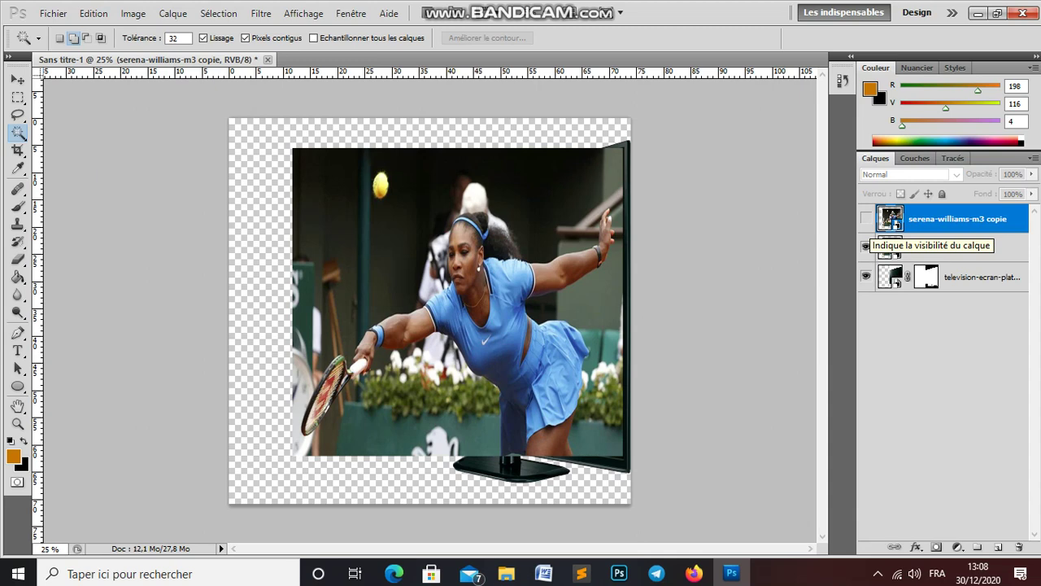
{"action": "left_click", "coordinate": [866, 246]}
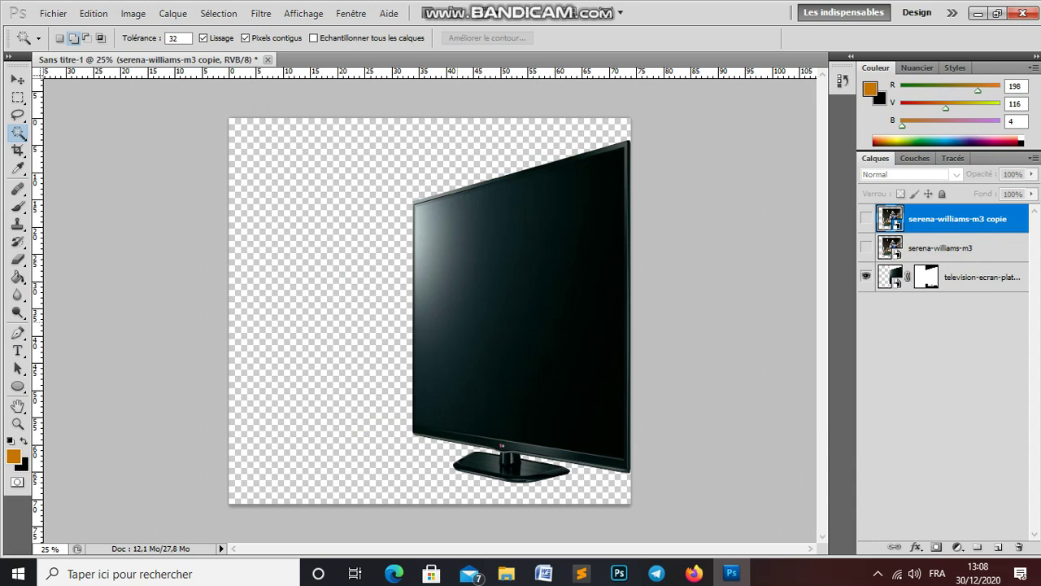
{"action": "key", "text": "ctrl+plus"}
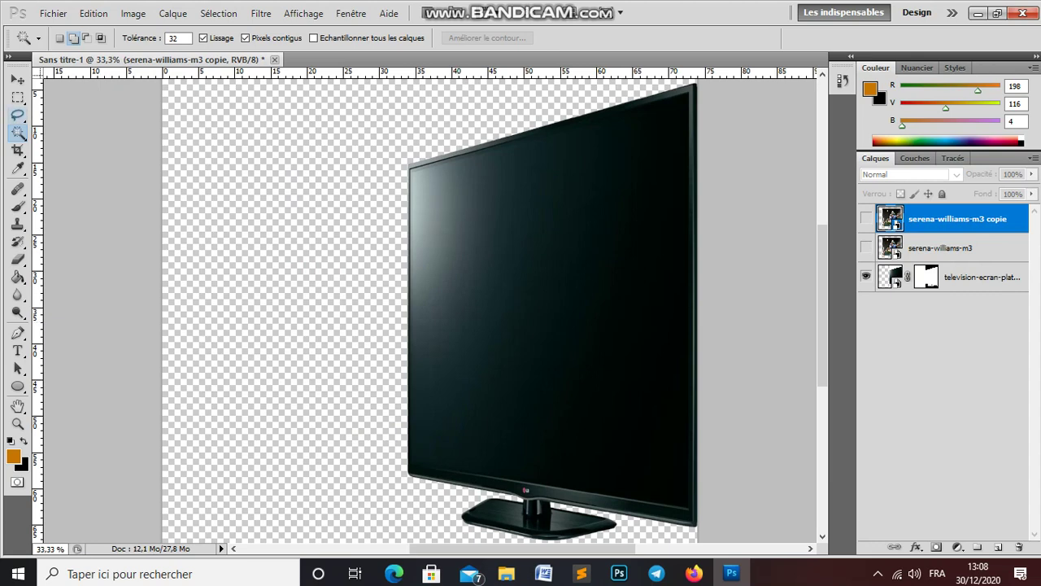
- Trace the TV screen's four corners with the Polygonal Lasso and mask the visible copy layer to it
{"action": "left_click", "coordinate": [17, 115]}
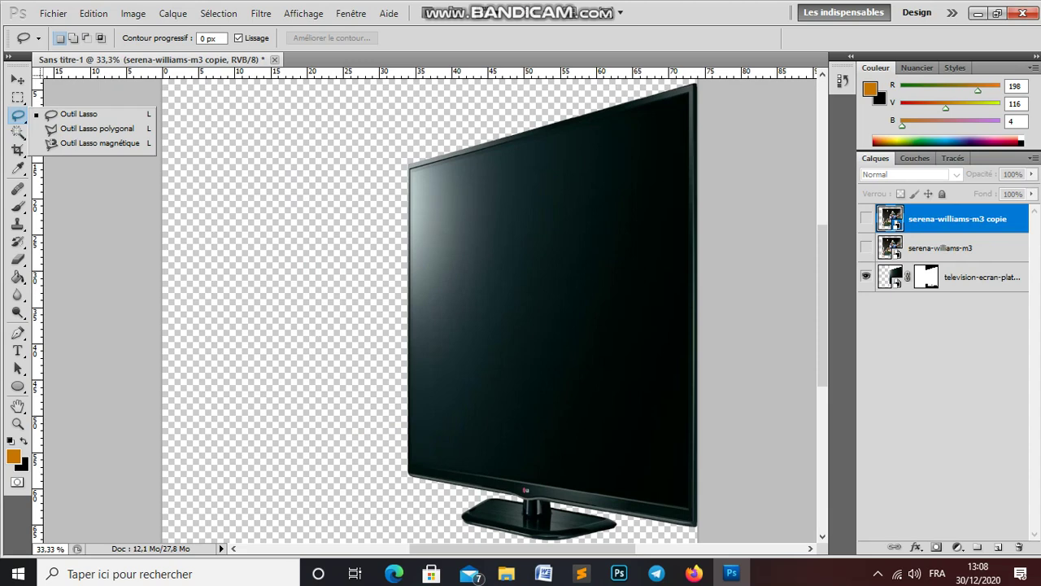
{"action": "left_click", "coordinate": [97, 128]}
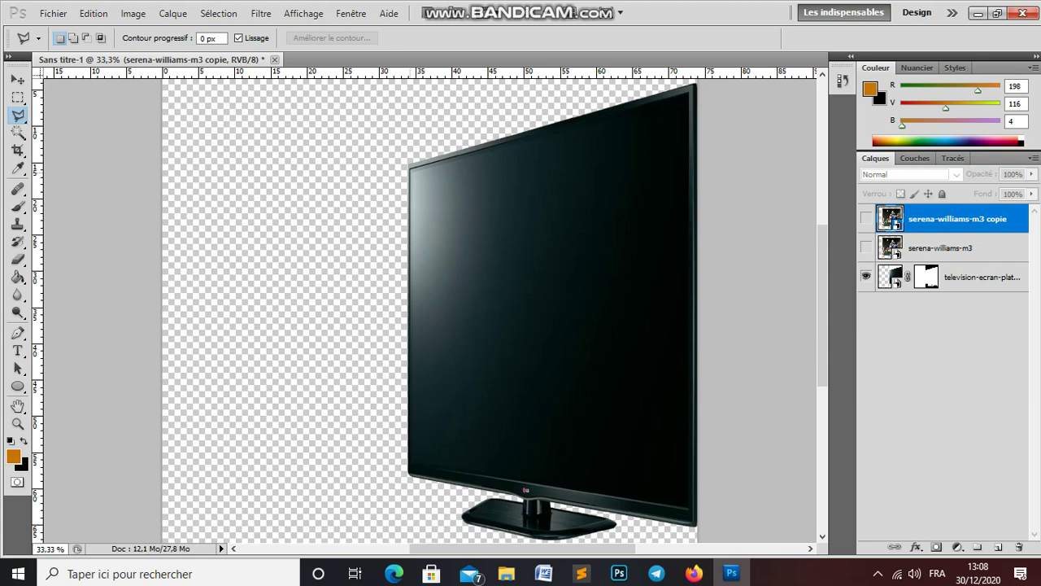
{"action": "left_click", "coordinate": [411, 171]}
{"action": "left_click", "coordinate": [686, 100]}
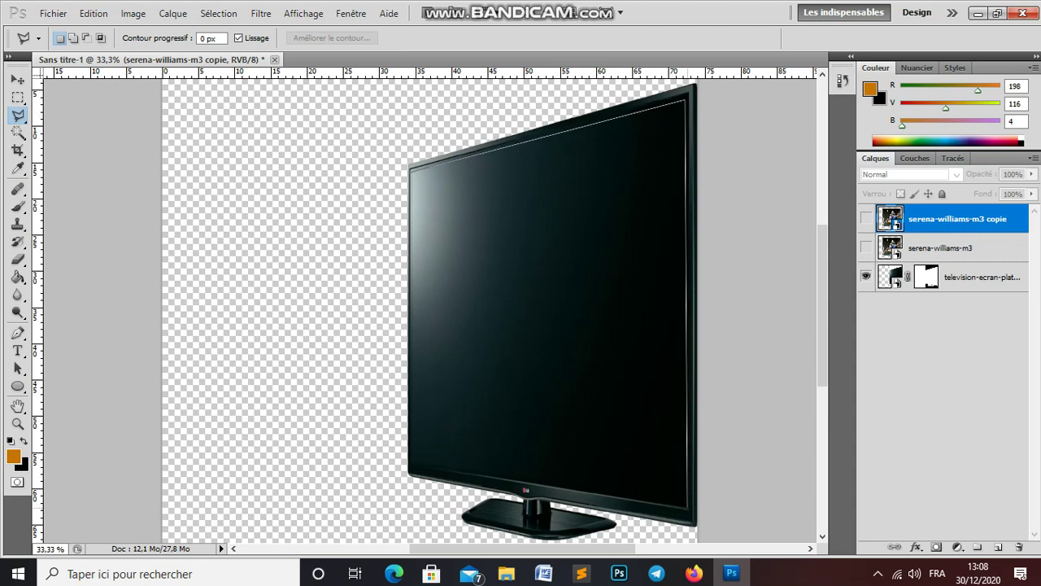
{"action": "left_click", "coordinate": [688, 505]}
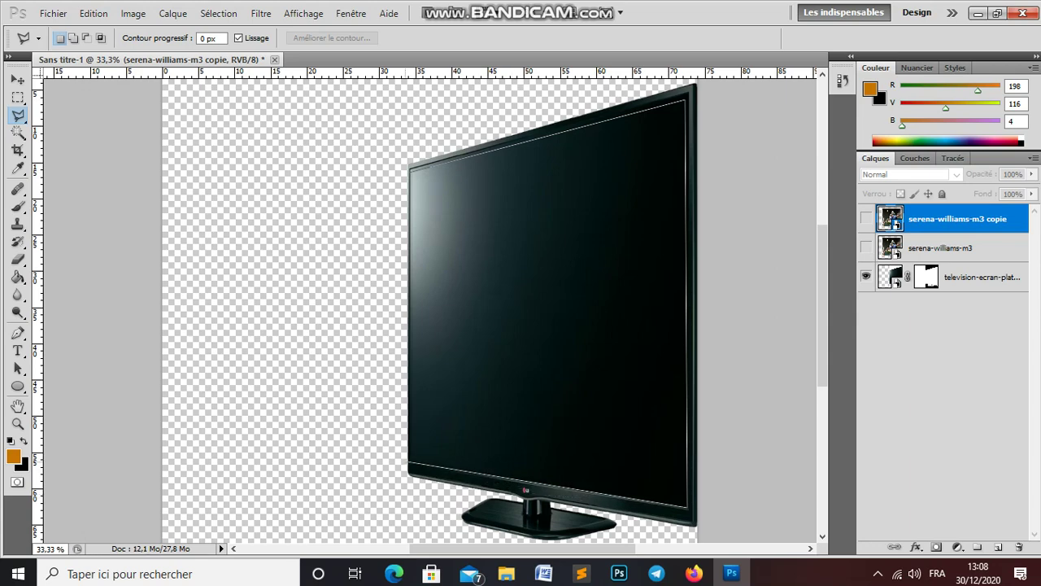
{"action": "left_click", "coordinate": [409, 470]}
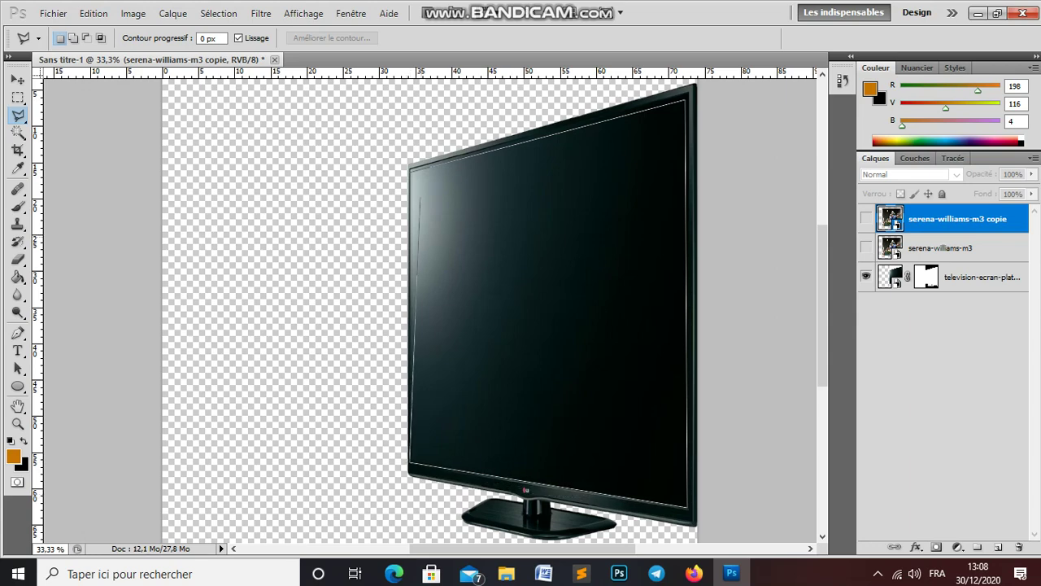
{"action": "left_click", "coordinate": [410, 170]}
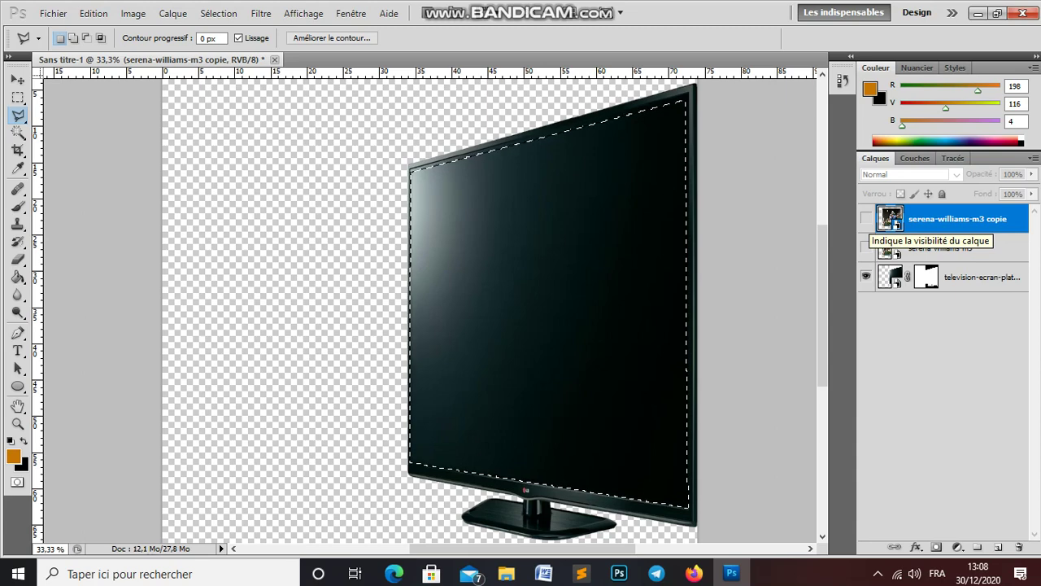
{"action": "left_click", "coordinate": [865, 218]}
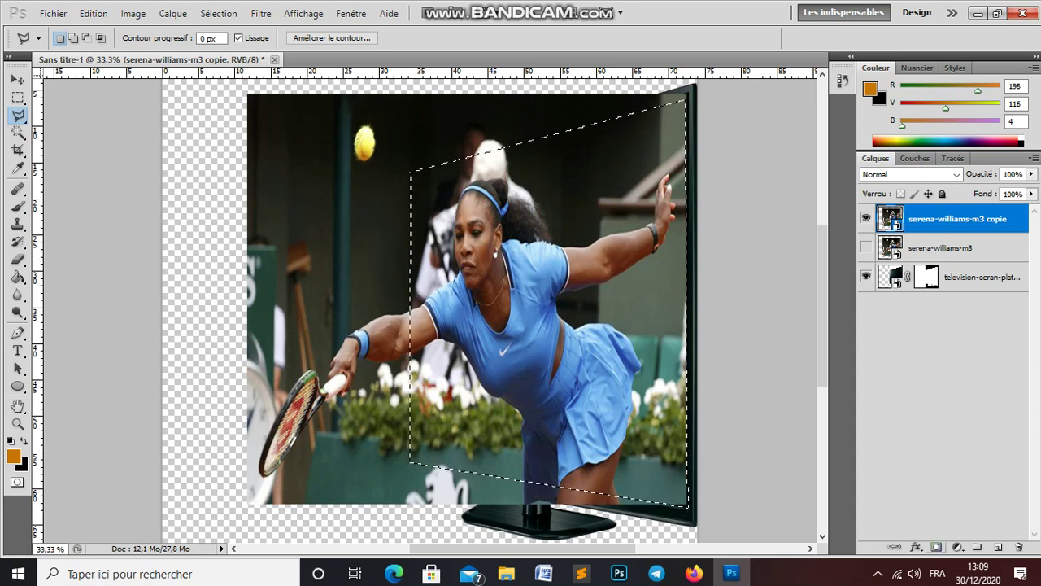
{"action": "left_click", "coordinate": [936, 548]}
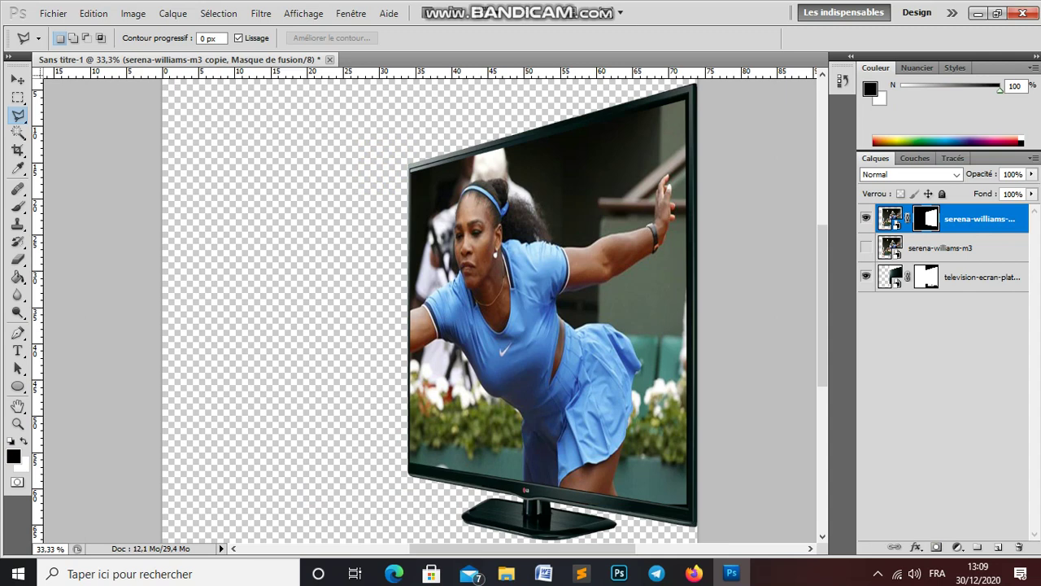
- Make the original serena-williams-m3 layer visible again behind the masked copy
{"action": "left_click", "coordinate": [866, 248]}
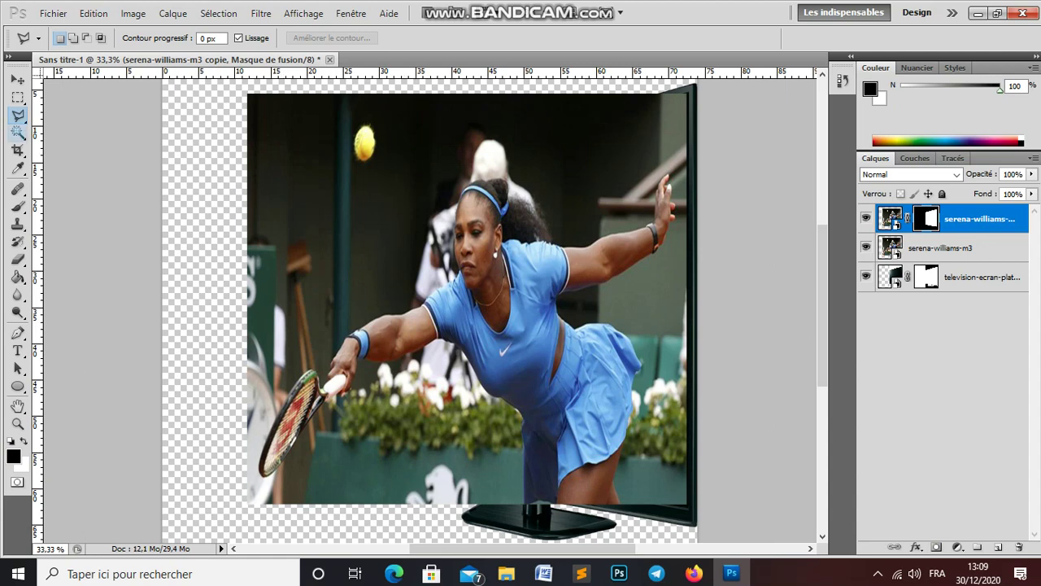
{"action": "left_click", "coordinate": [17, 132]}
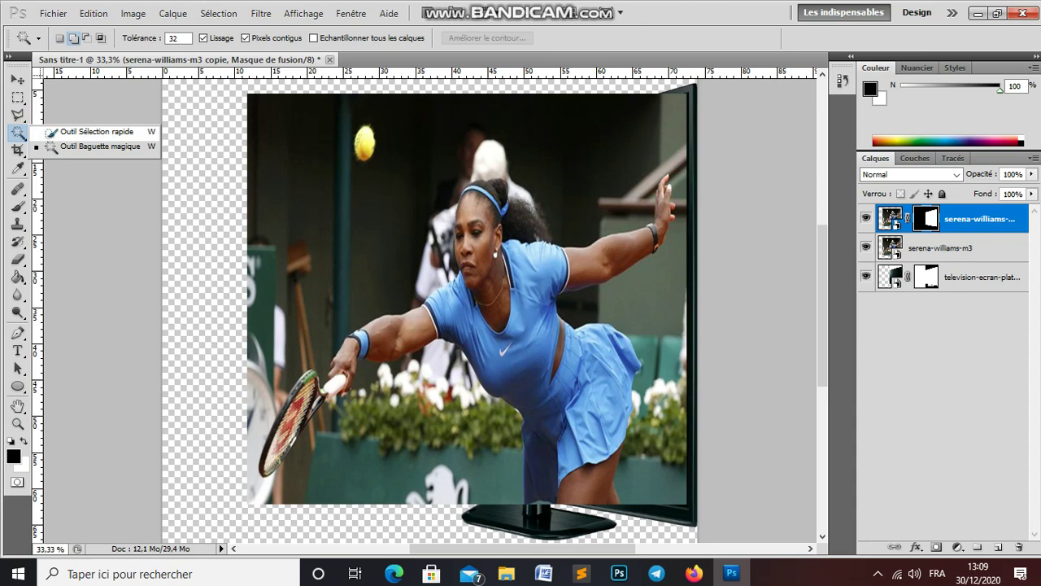
- Quick-select the tennis ball, then add the forearm, wrist and hand to the selection
{"action": "left_click", "coordinate": [90, 132]}
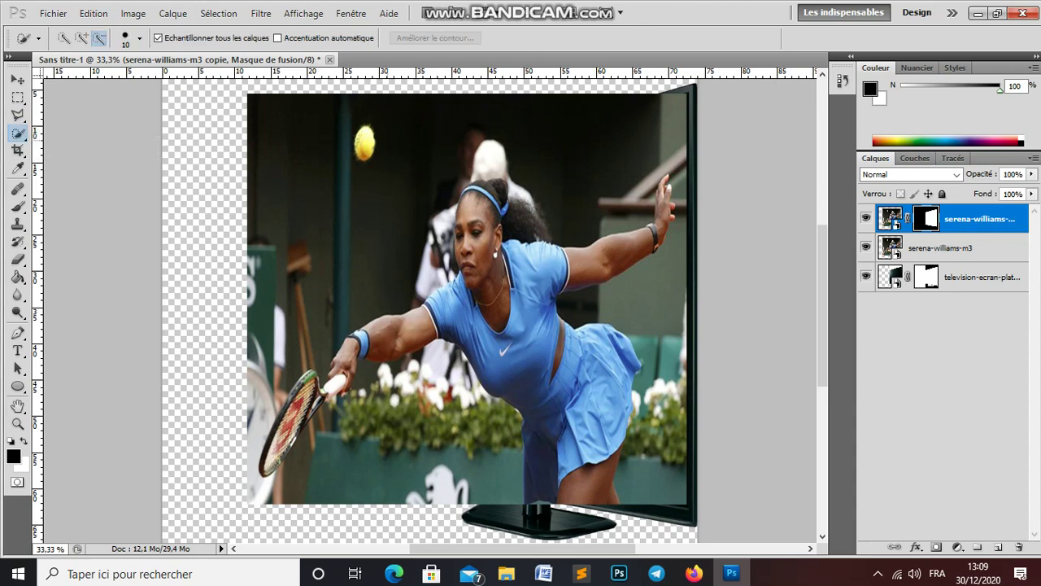
{"action": "left_click", "coordinate": [362, 134]}
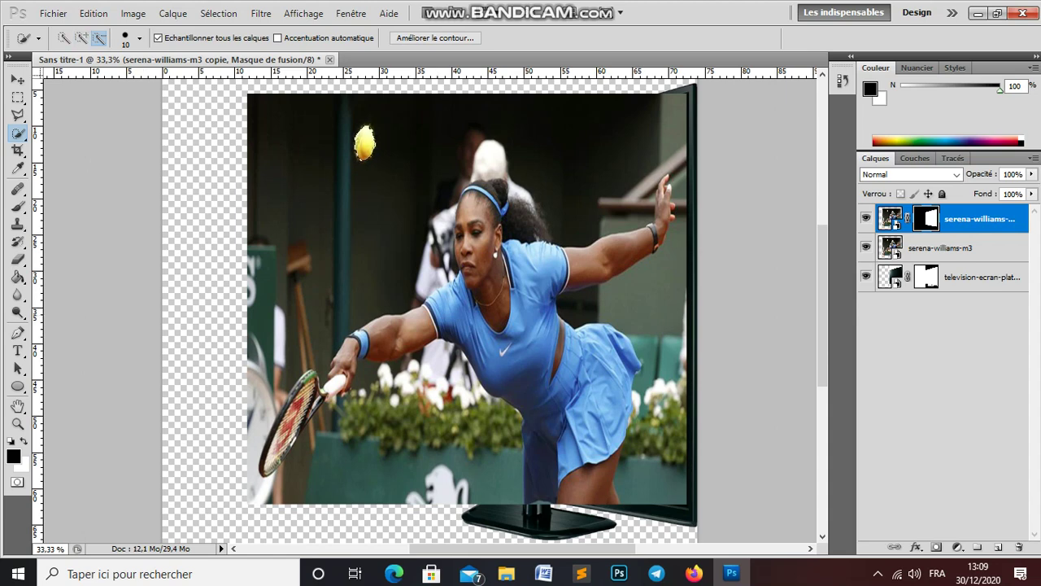
{"action": "left_click", "coordinate": [81, 37]}
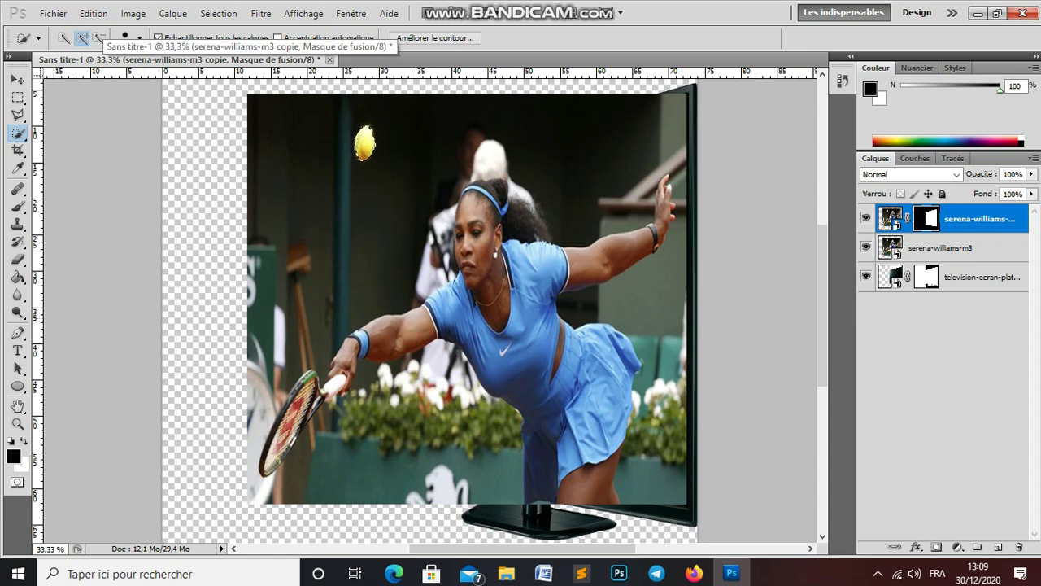
{"action": "left_click_drag", "start_coordinate": [368, 332], "coordinate": [424, 312]}
{"action": "left_click_drag", "start_coordinate": [358, 342], "coordinate": [346, 371]}
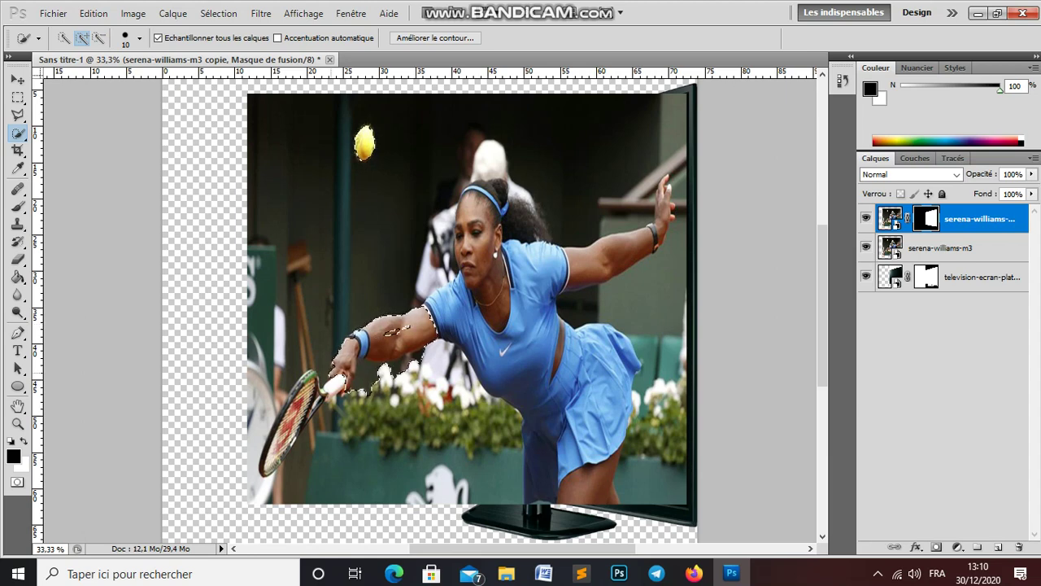
{"action": "left_click_drag", "start_coordinate": [346, 373], "coordinate": [381, 379]}
- Add the racket head and frame plus a stray forearm piece to the selection
{"action": "left_click", "coordinate": [308, 389]}
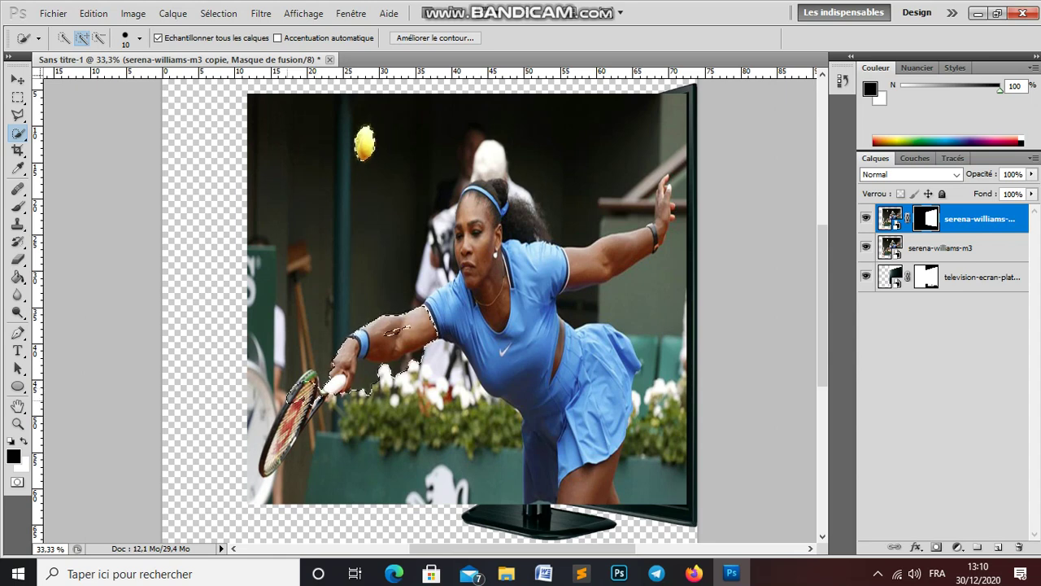
{"action": "left_click_drag", "start_coordinate": [305, 390], "coordinate": [267, 467]}
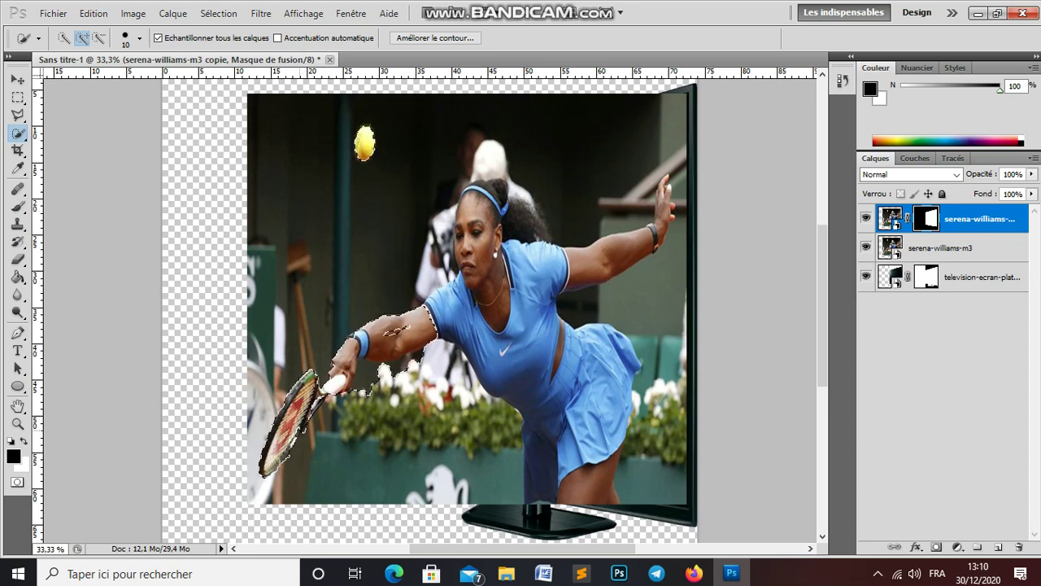
{"action": "left_click_drag", "start_coordinate": [313, 423], "coordinate": [314, 447]}
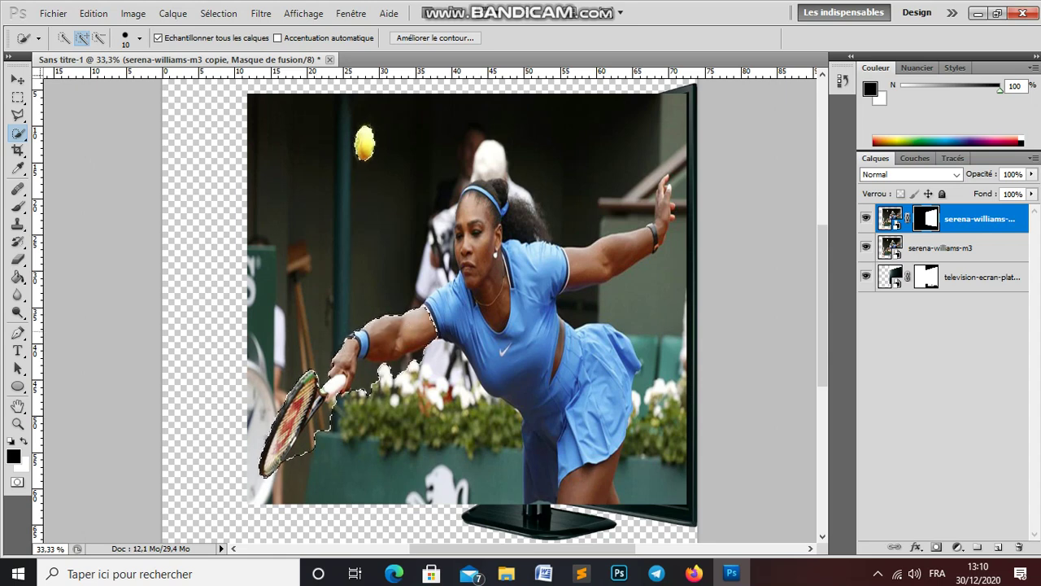
{"action": "left_click", "coordinate": [395, 330]}
{"action": "key", "text": "ctrl+plus"}
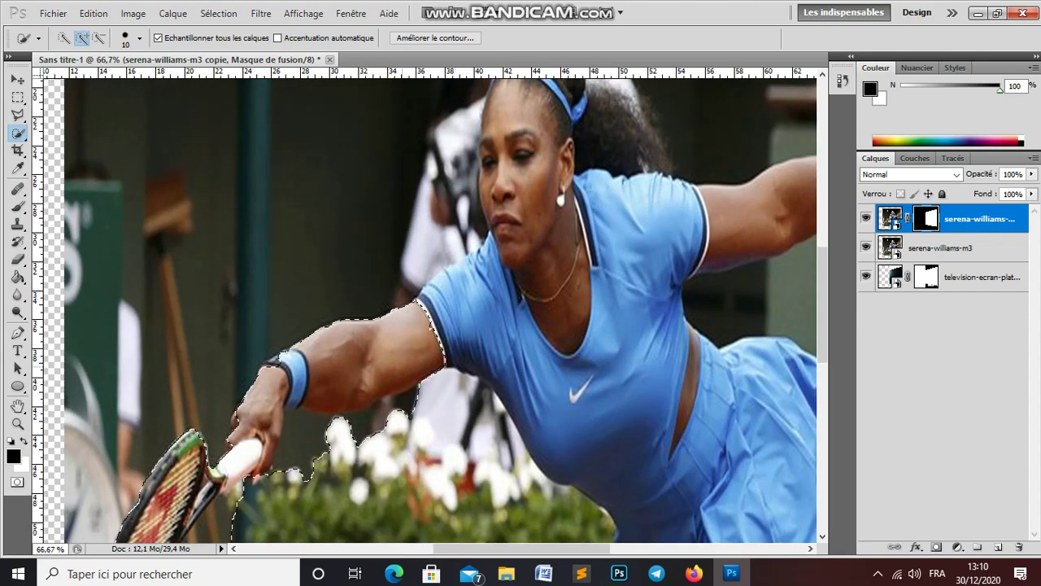
- Add the forearm's upper edge near the wrist to the selection, then set Subtract from Selection mode
{"action": "left_click", "coordinate": [305, 358]}
{"action": "scroll", "coordinate": [423, 309], "scroll_direction": "down", "scroll_amount": 3}
{"action": "scroll", "coordinate": [423, 309], "scroll_direction": "down", "scroll_amount": 1}
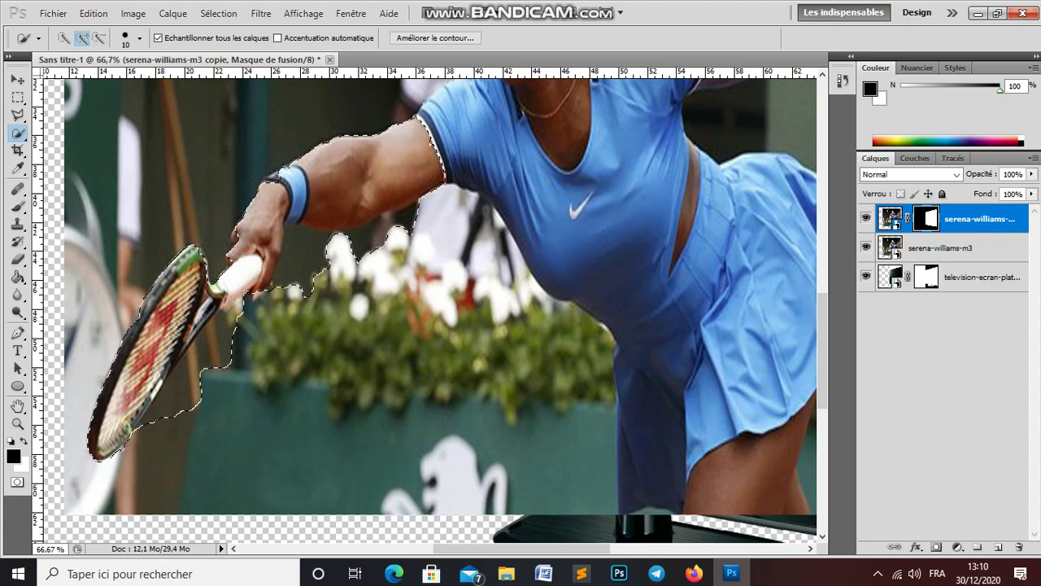
{"action": "left_click", "coordinate": [99, 37]}
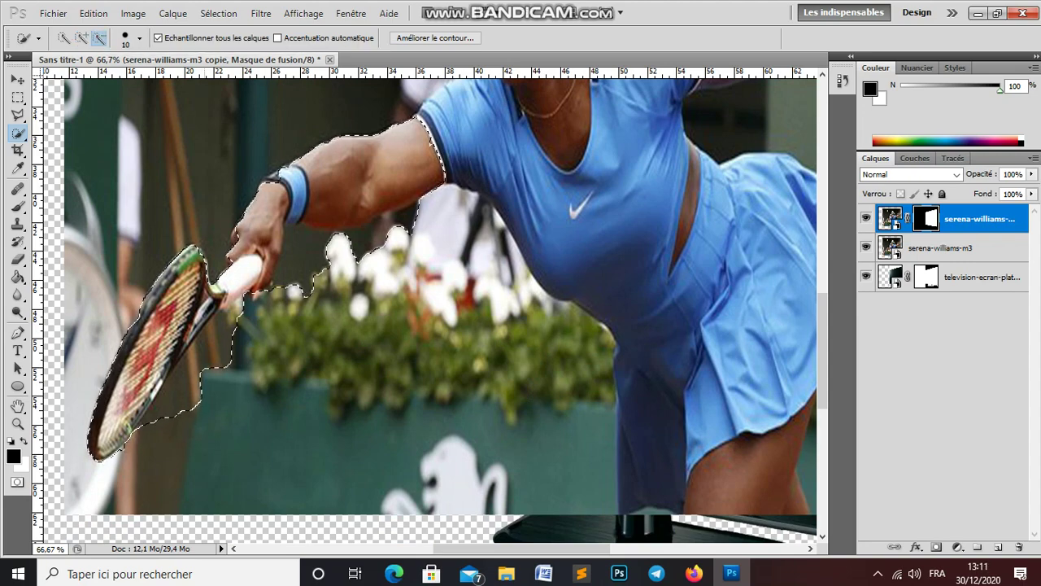